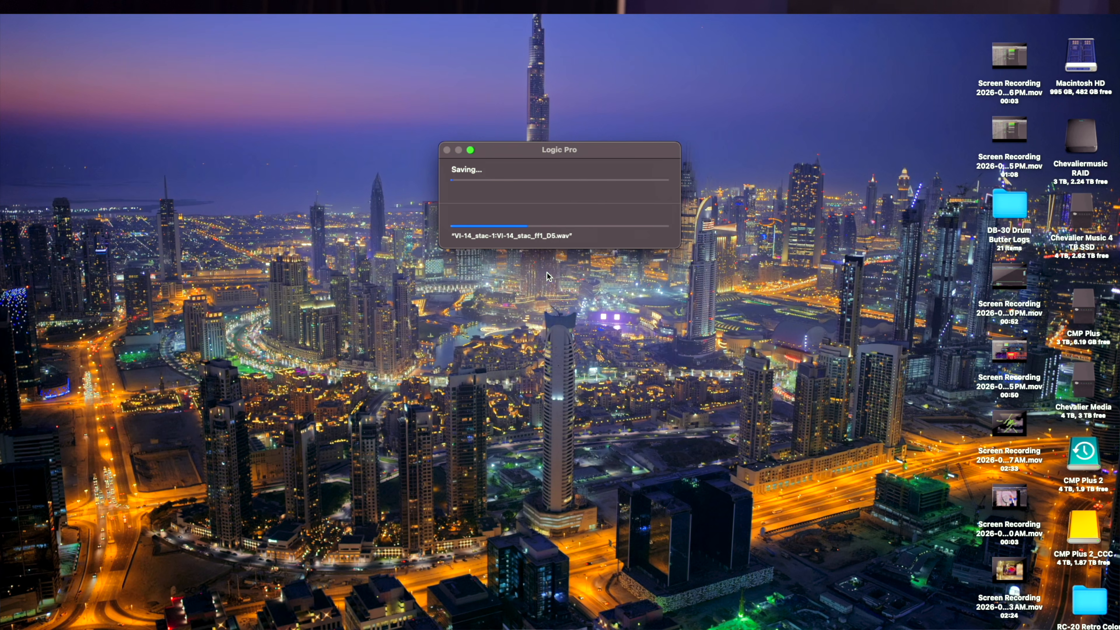
# Examine the tracks and regions across the whole mcd-Action Orch arrangement.
pyautogui.click(548, 272)
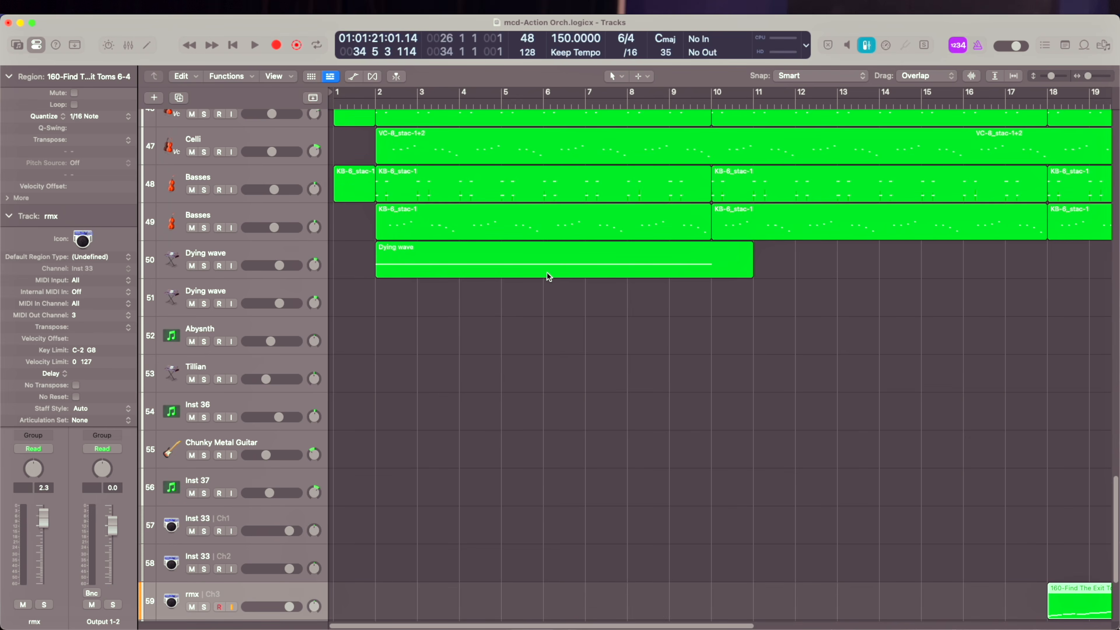
pyautogui.click(488, 378)
pyautogui.press('super+Up')
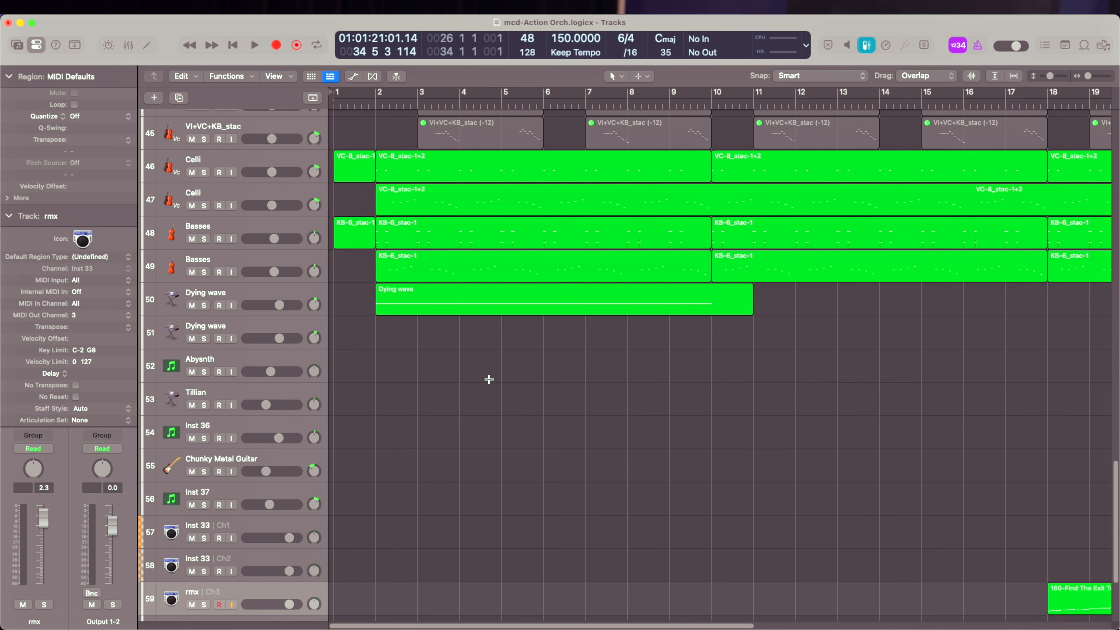
pyautogui.press('super+Up')
pyautogui.press('super+Left')
pyautogui.press('super+Left')
pyautogui.press('super+Up')
pyautogui.press('super+Left')
pyautogui.press('super+Up')
pyautogui.press('super+Up')
pyautogui.press('super+Up')
pyautogui.press('super+Up')
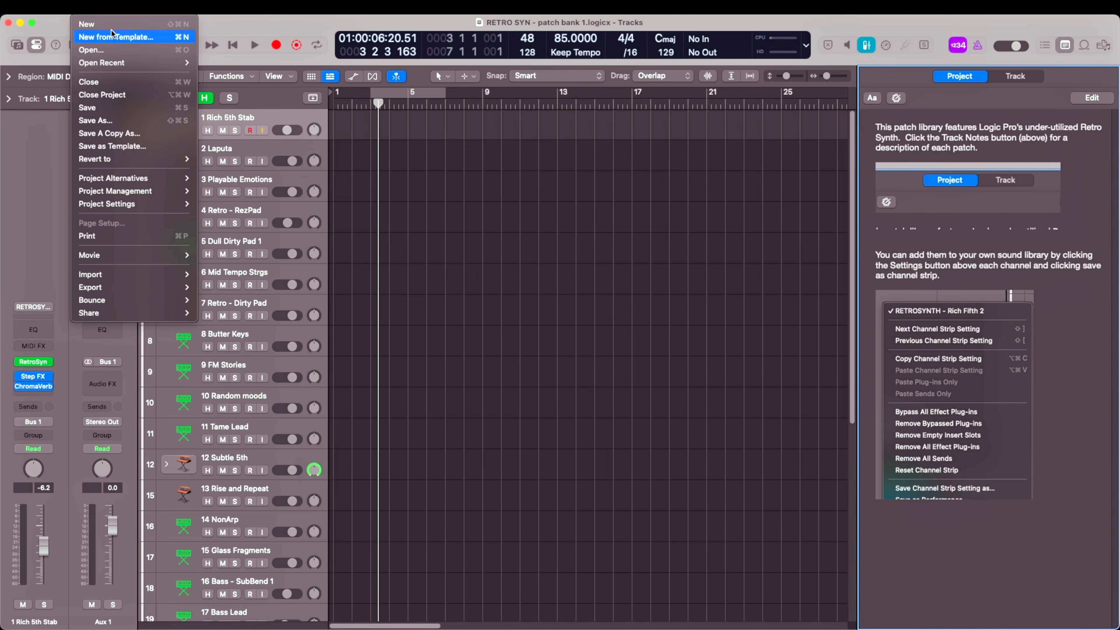
# Create a new project, closing the current one, and add one Mic or Line audio track to it.
pyautogui.click(112, 34)
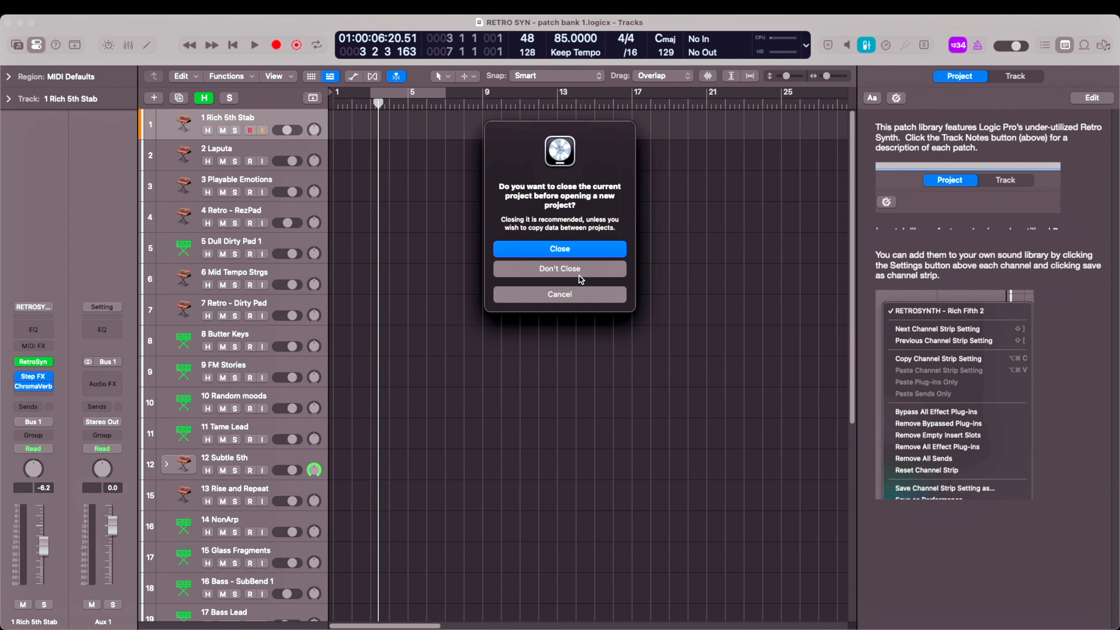
pyautogui.click(573, 256)
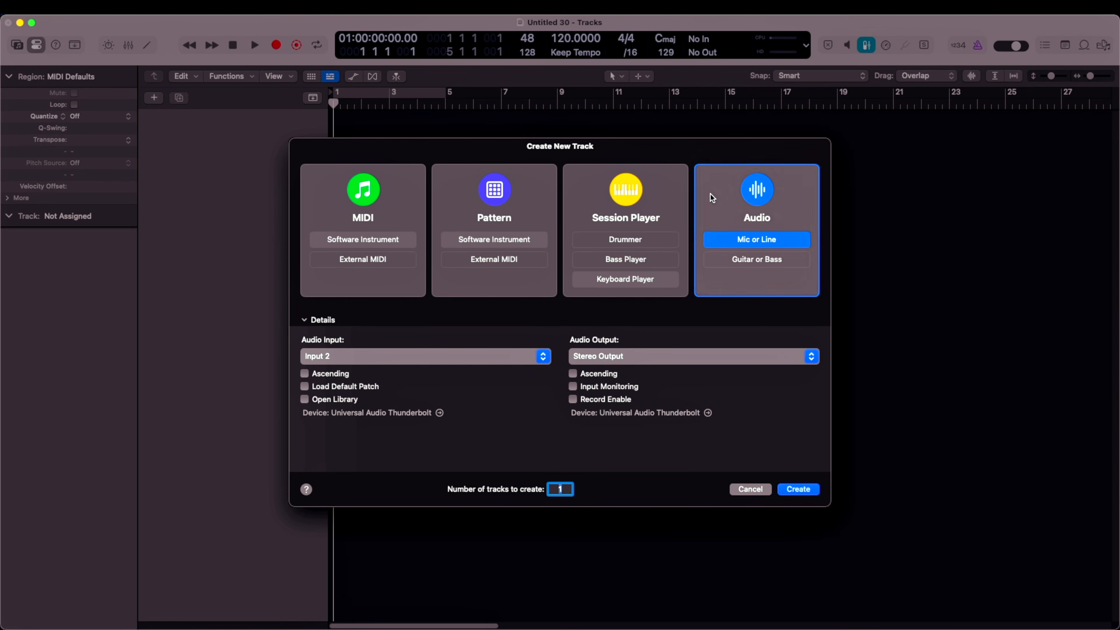
pyautogui.doubleClick(711, 194)
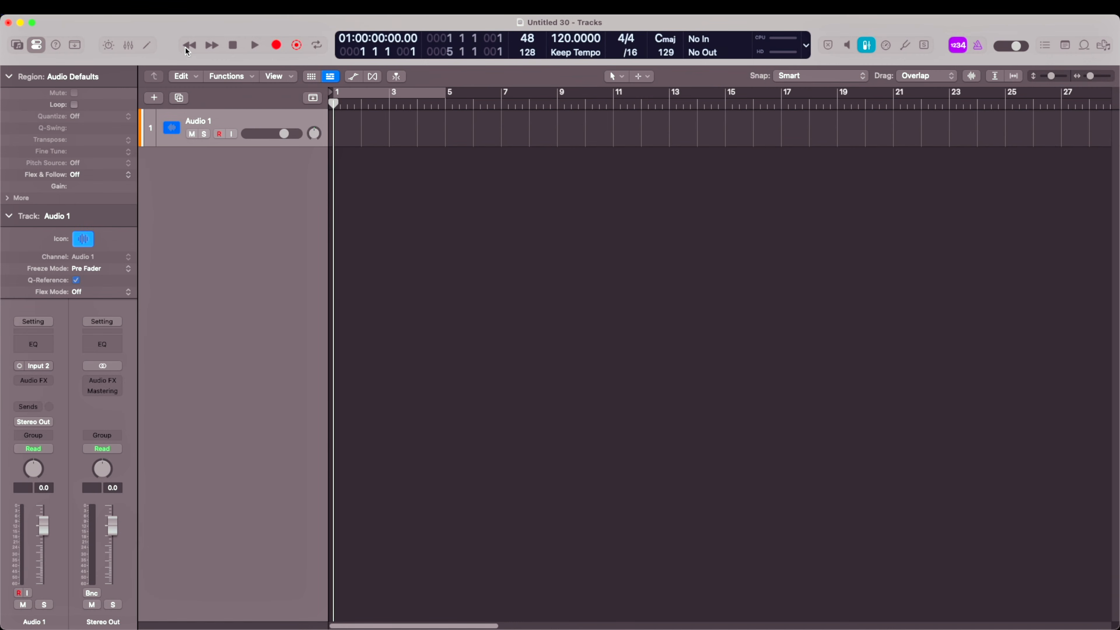
pyautogui.click(88, 6)
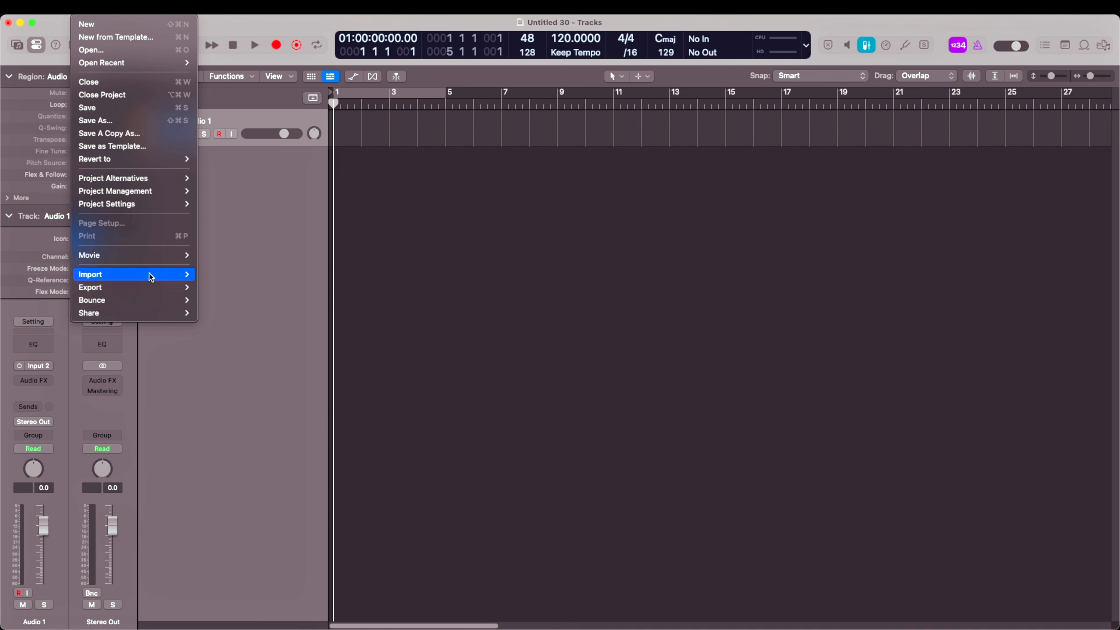
pyautogui.moveTo(150, 275)
pyautogui.click(239, 274)
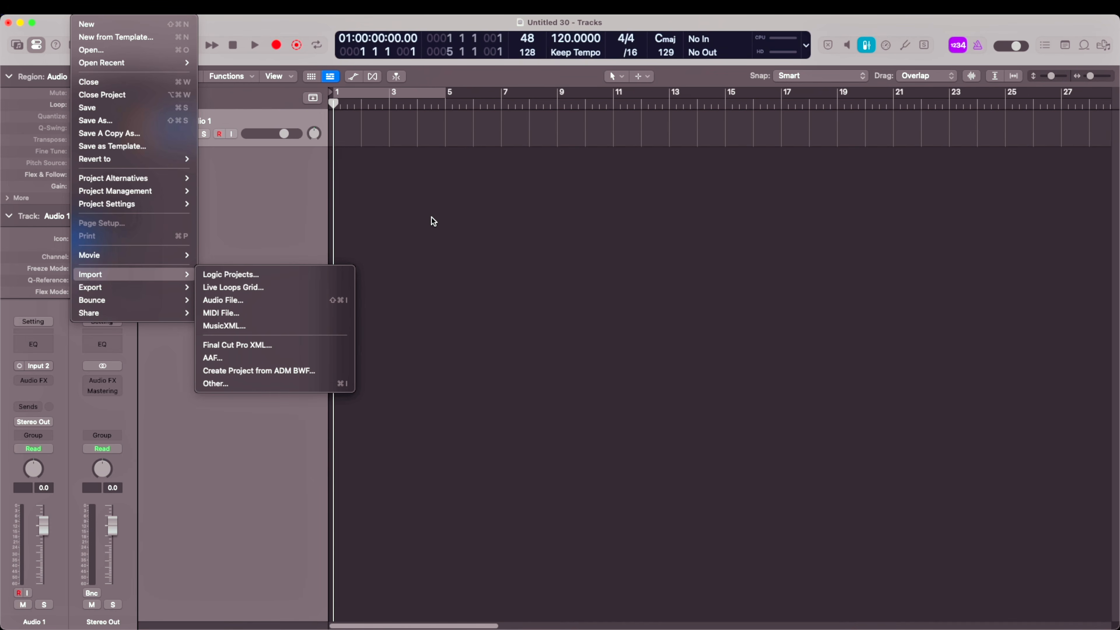
# Show the file browser and open the bookmarked RETRO SYN – patch bank 1 DEMO SONG folder.
pyautogui.click(1104, 46)
pyautogui.click(1104, 45)
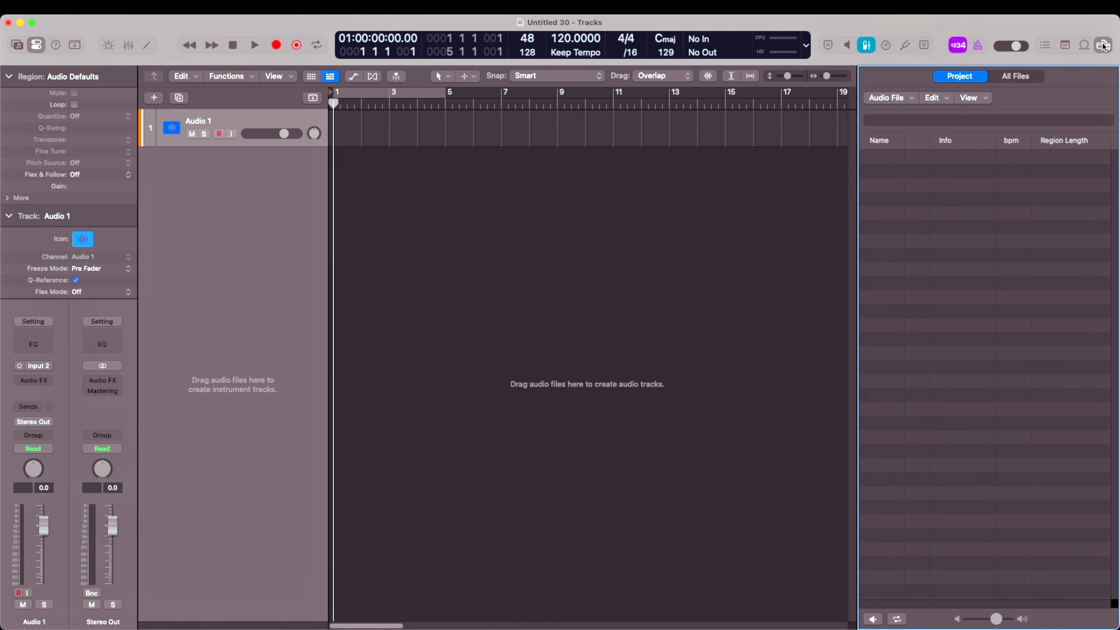
pyautogui.click(1015, 80)
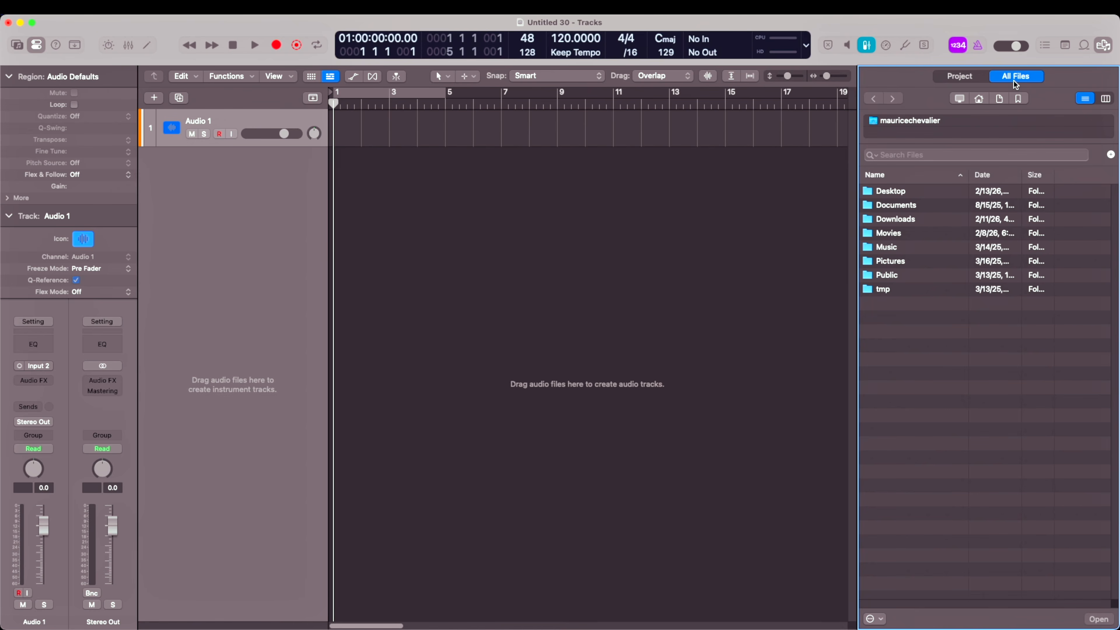
pyautogui.click(1018, 98)
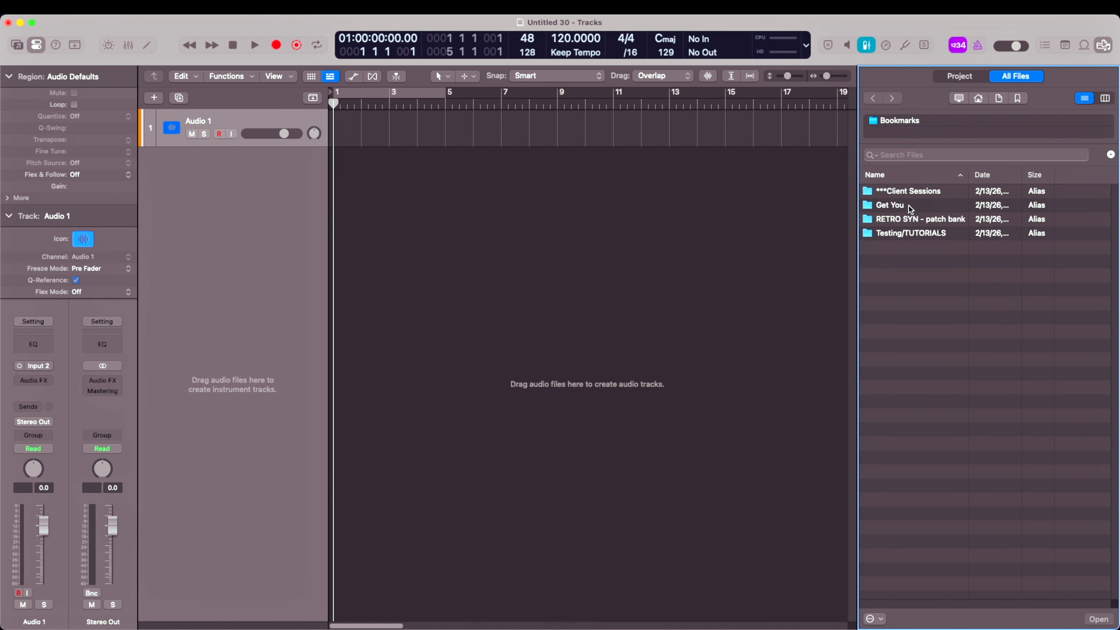
pyautogui.doubleClick(929, 218)
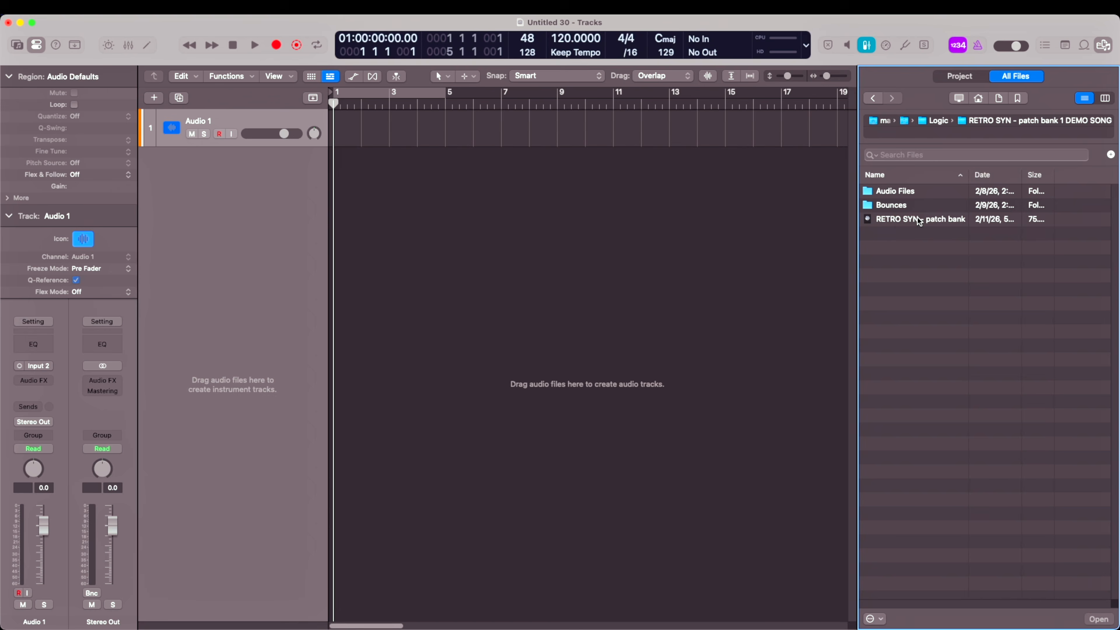
# Load the track list of the RETRO SYN – patch bank 1 demo song project, using its Additional Solo alternative.
pyautogui.click(919, 218)
pyautogui.doubleClick(919, 220)
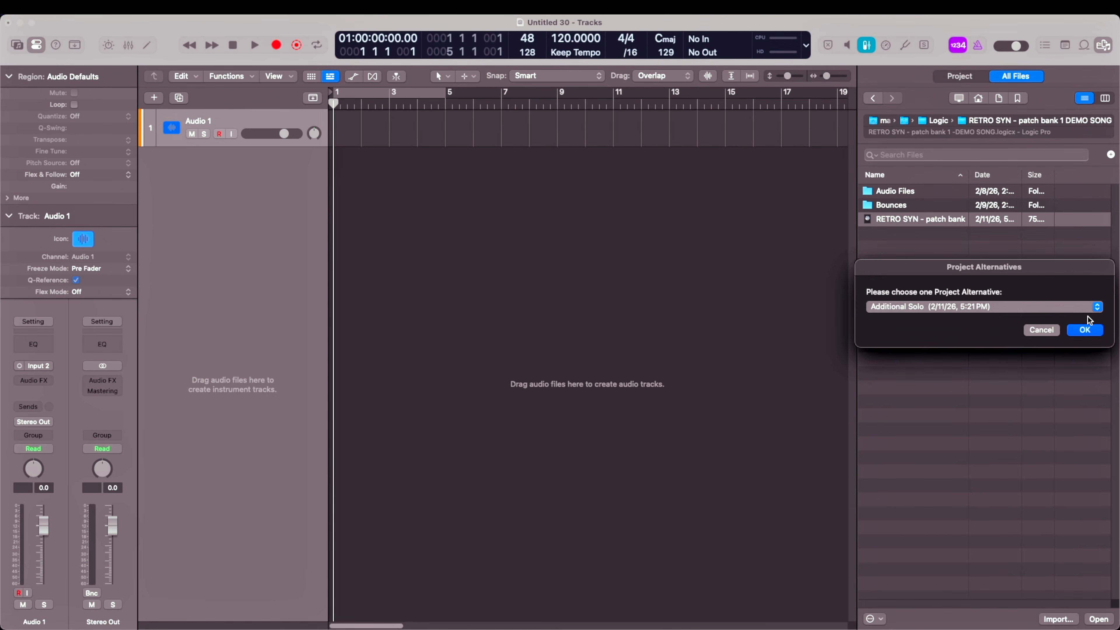
pyautogui.click(990, 309)
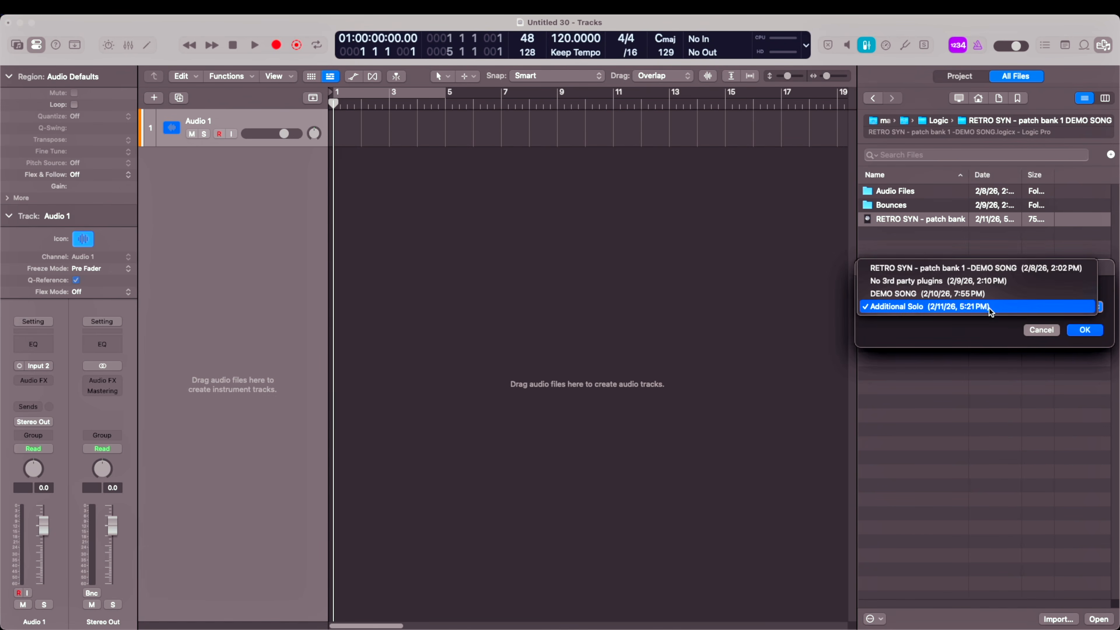
pyautogui.click(990, 309)
pyautogui.click(1087, 331)
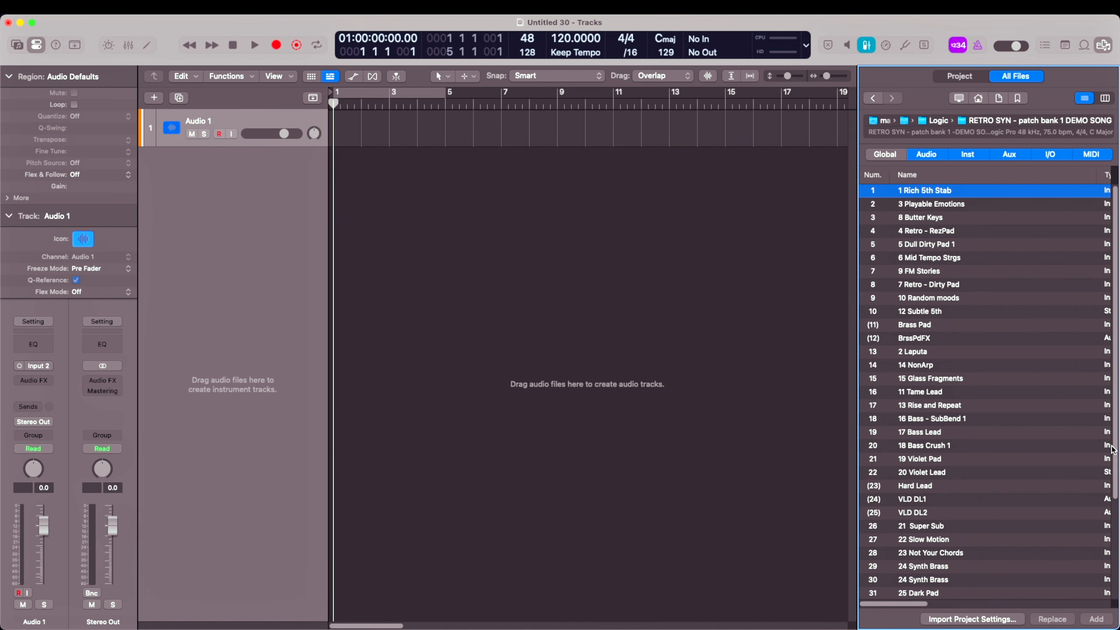
# Select the 20 Violet Lead stack together with its subtracks Hard Lead, VLD DL1 and VLD DL2 for import.
pyautogui.scroll(-3, 927, 450)
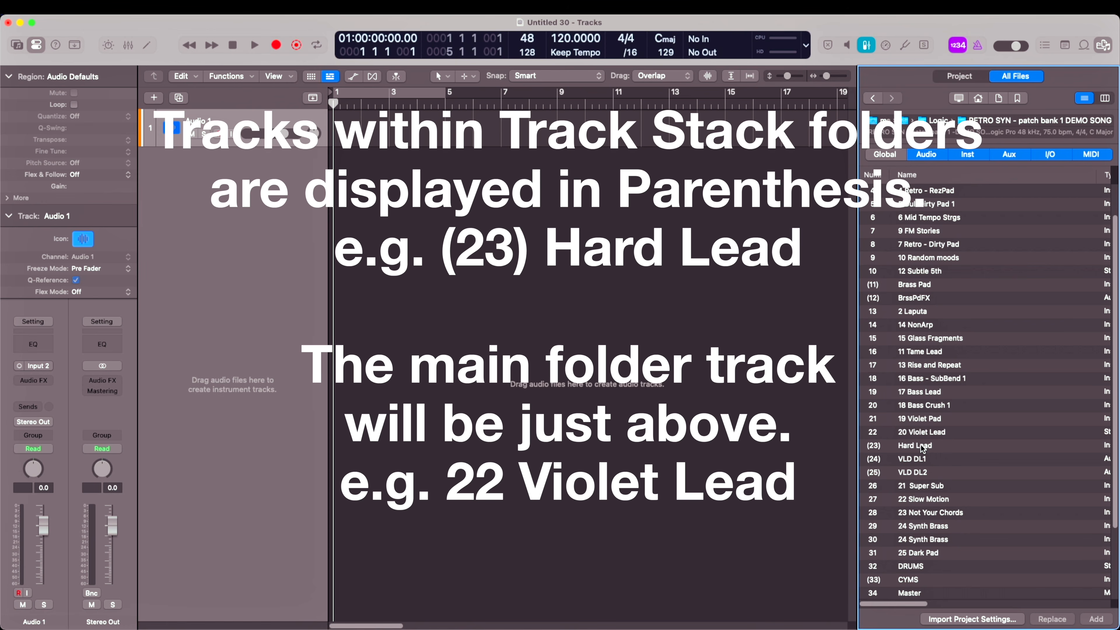
pyautogui.click(923, 436)
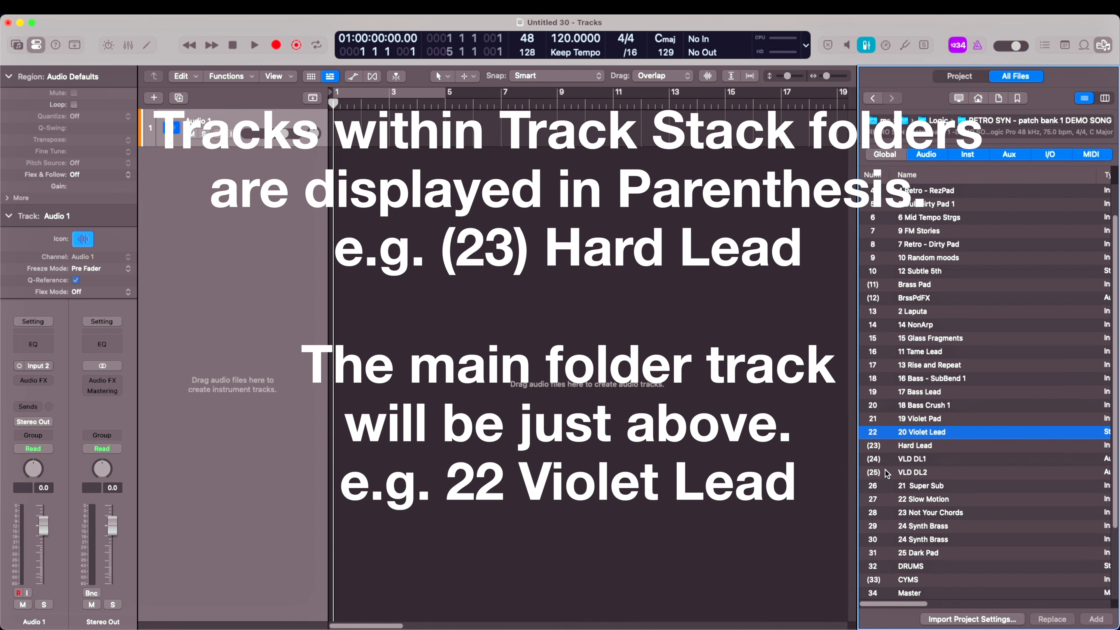
pyautogui.keyDown('shift'); pyautogui.click(928, 471); pyautogui.keyUp('shift')
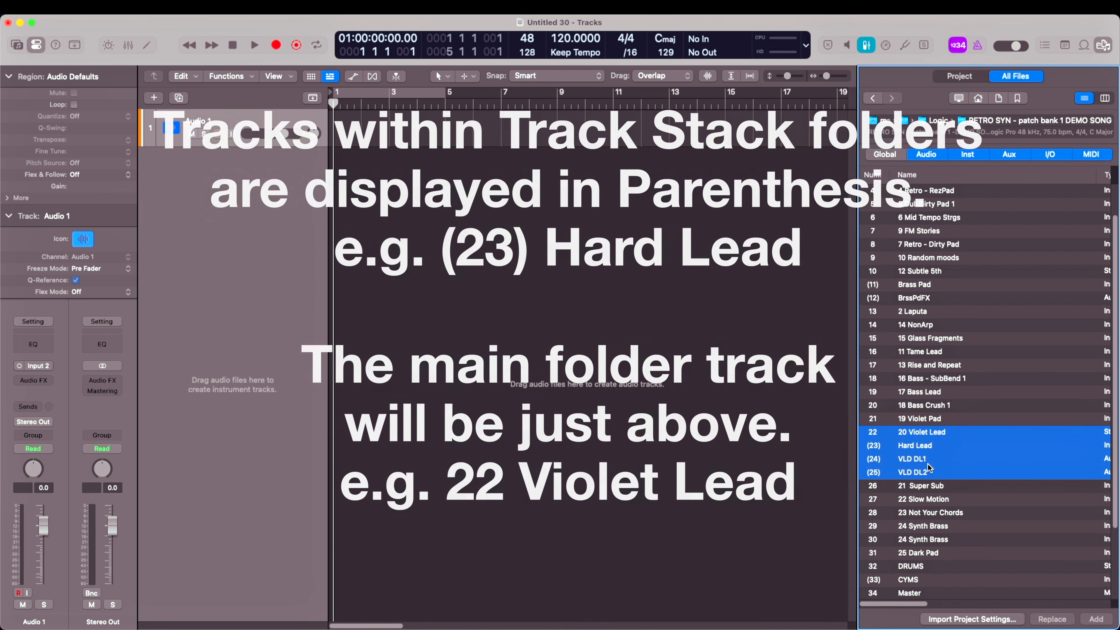
pyautogui.scroll(3, 974, 386)
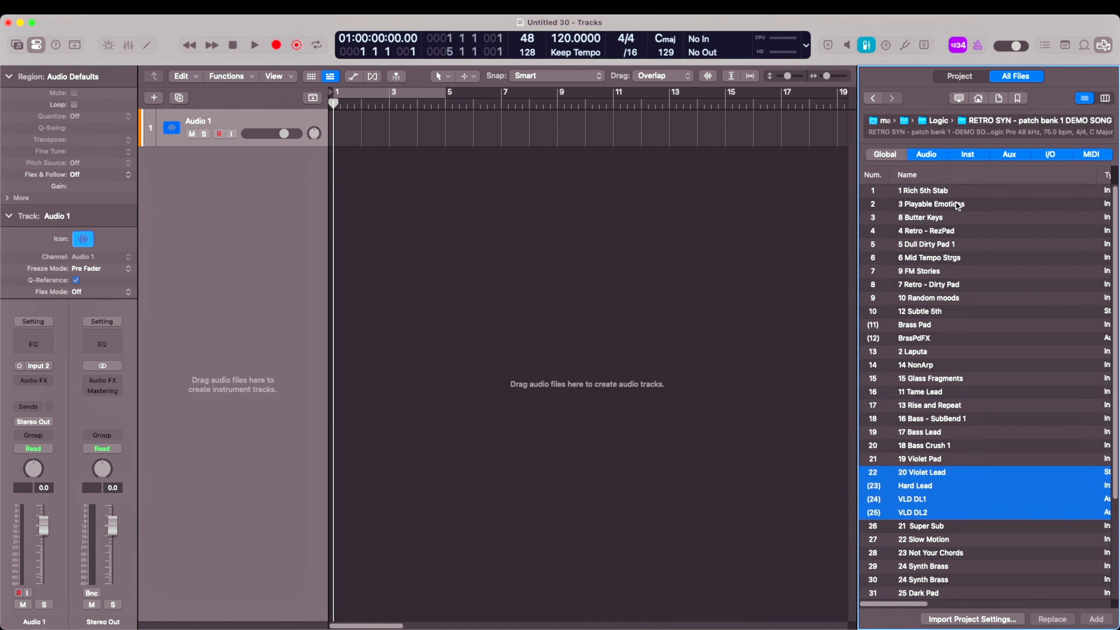
# Select every track from 1 Rich 5th Stab through 25 Dark Pad for import.
pyautogui.click(956, 194)
pyautogui.moveTo(1117, 264); pyautogui.dragTo(1117, 402)
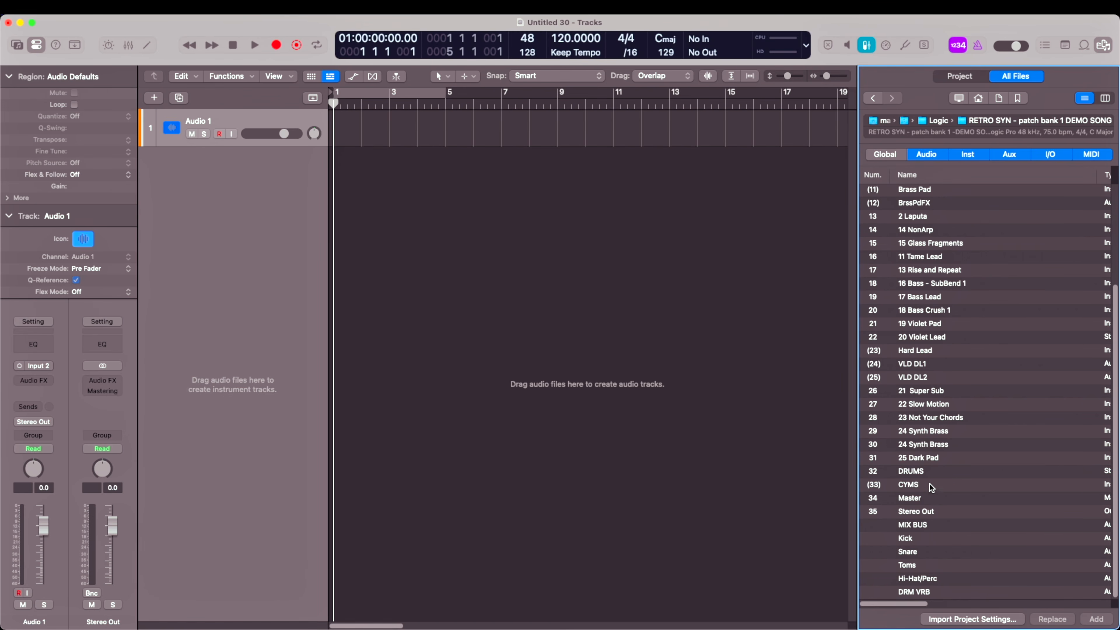
pyautogui.keyDown('shift'); pyautogui.click(923, 460); pyautogui.keyUp('shift')
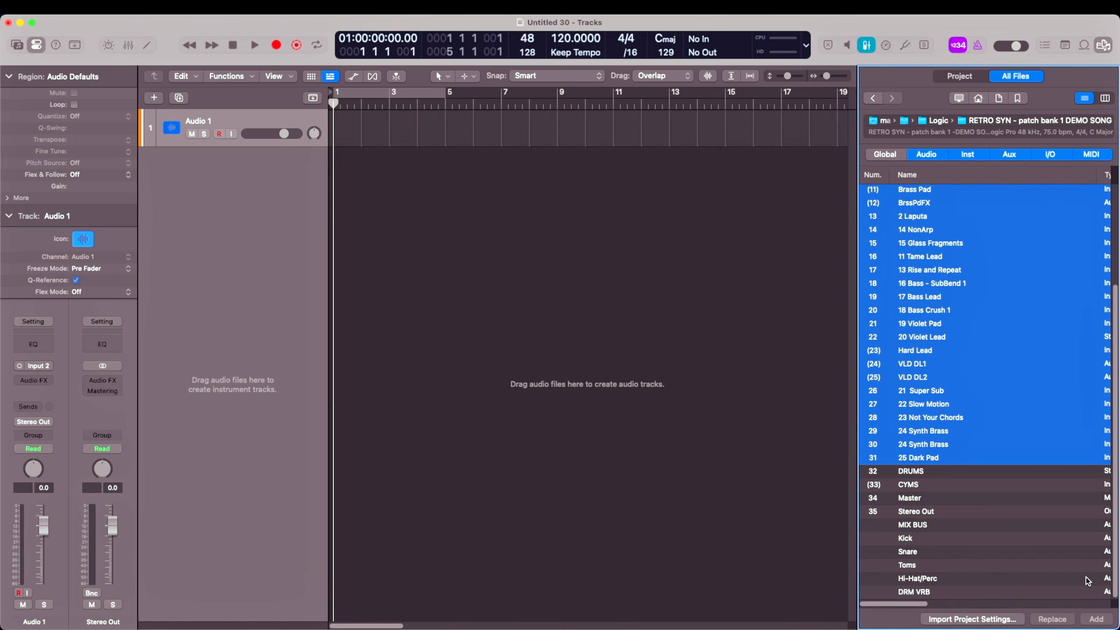
# Widen the browser and include the content and plug-ins of the selected tracks in the import.
pyautogui.moveTo(915, 598); pyautogui.dragTo(967, 599)
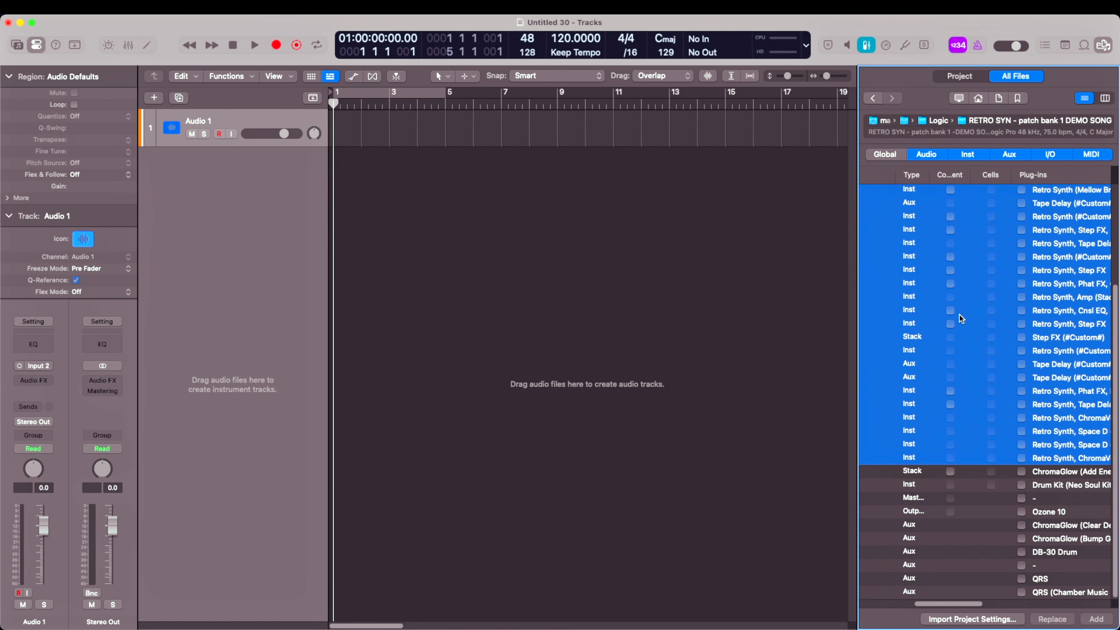
pyautogui.moveTo(857, 185)
pyautogui.mouseDown()
pyautogui.moveTo(718, 186)
pyautogui.moveTo(862, 175)
pyautogui.mouseUp()
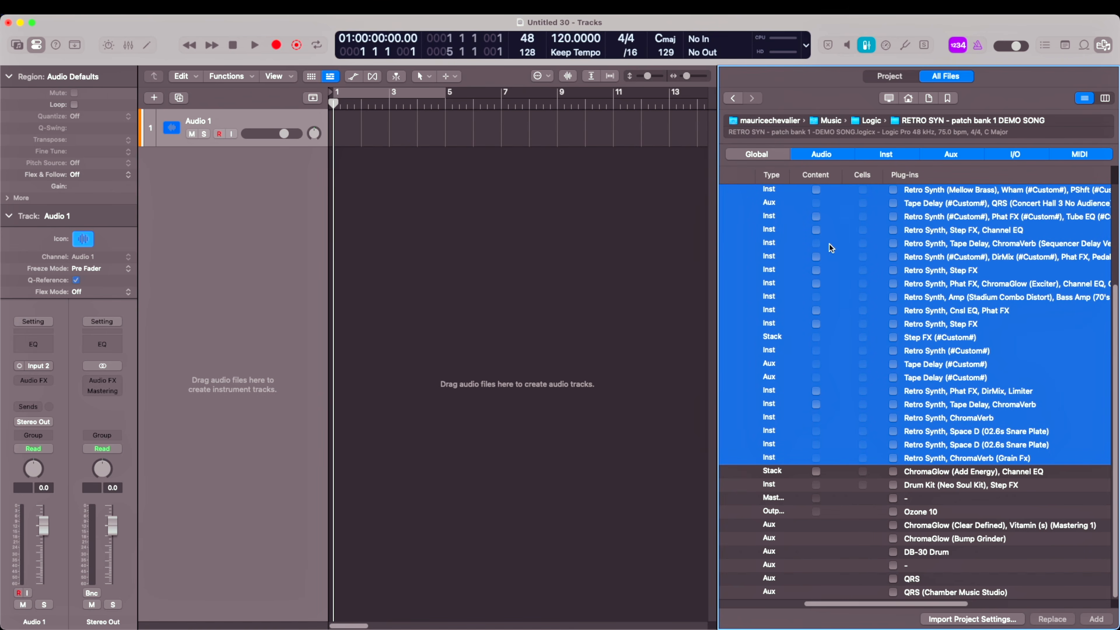
pyautogui.click(820, 325)
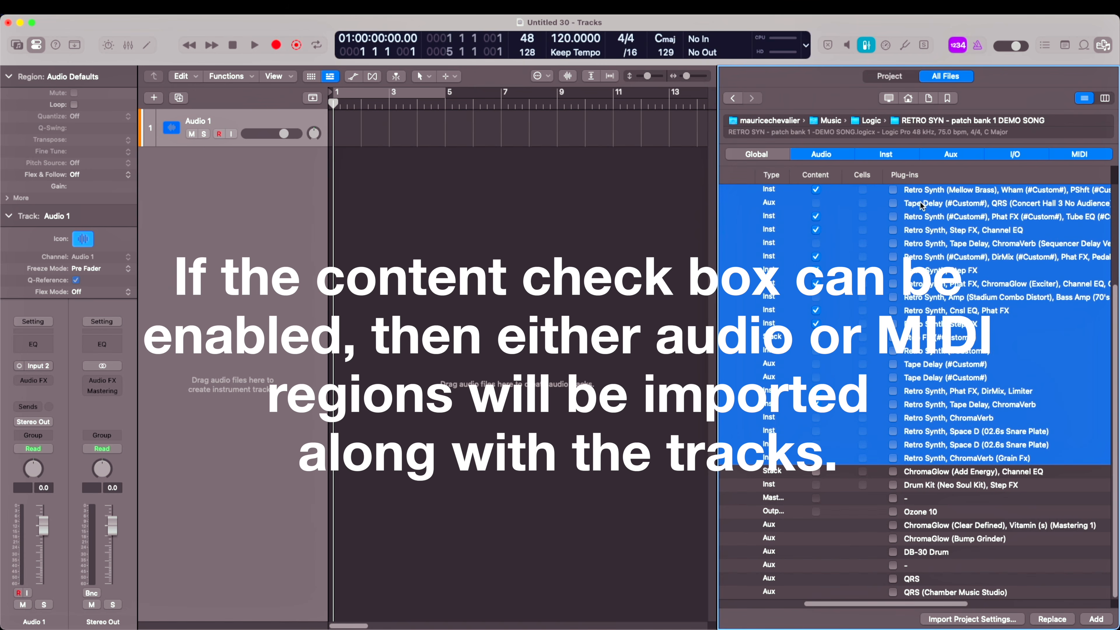
pyautogui.click(894, 191)
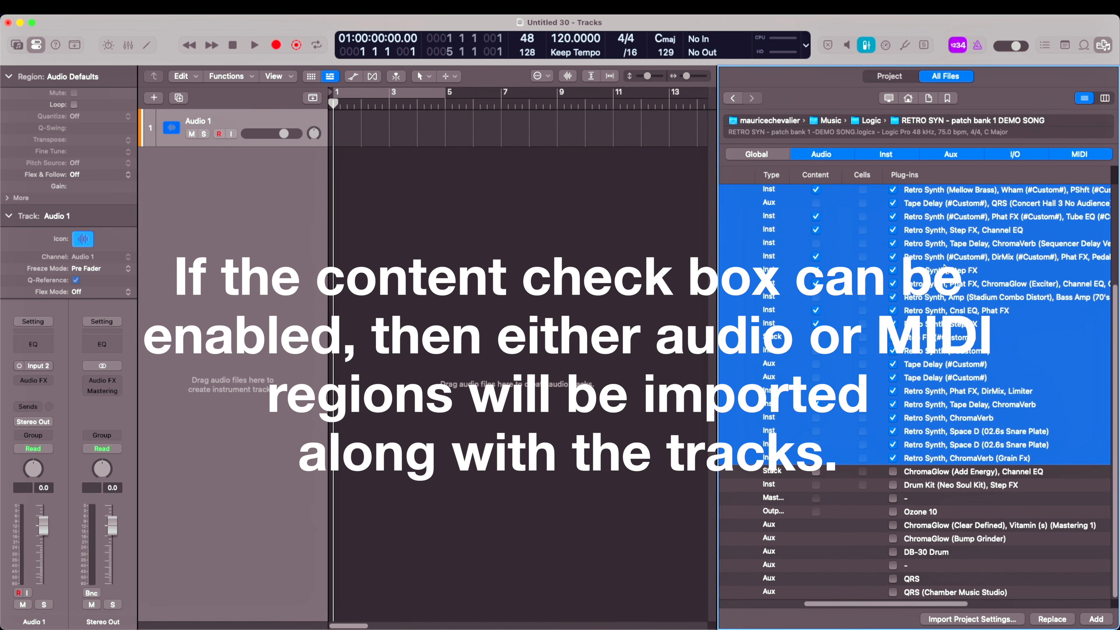
# Include the sends, I/O, original channel numbers and automation of the selected tracks in the import.
pyautogui.moveTo(921, 607); pyautogui.dragTo(1039, 605)
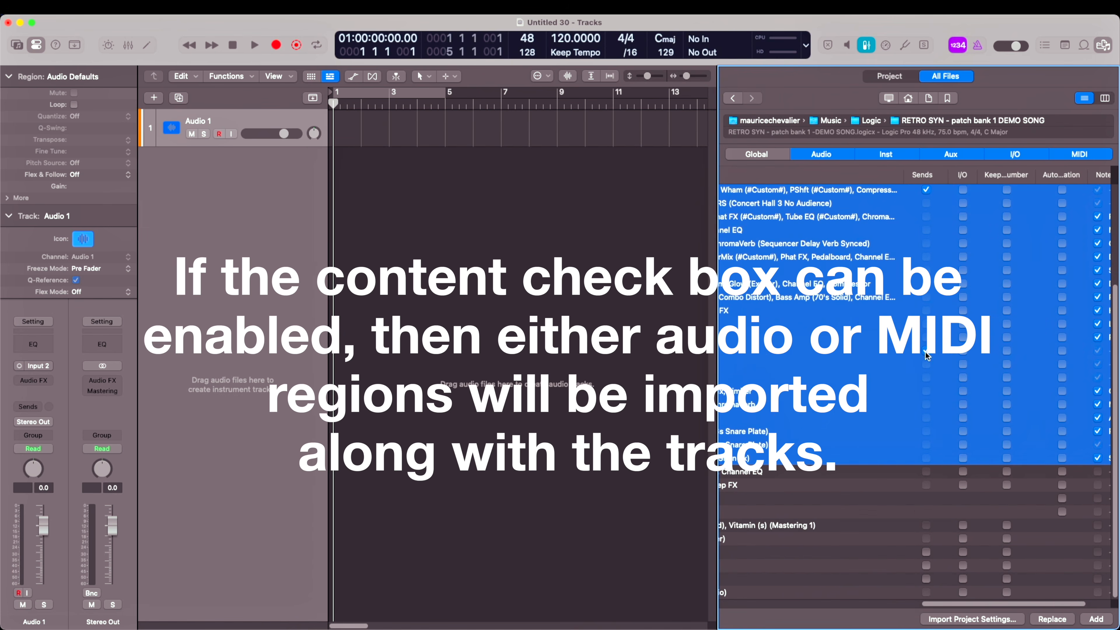
pyautogui.click(1008, 190)
pyautogui.click(1062, 190)
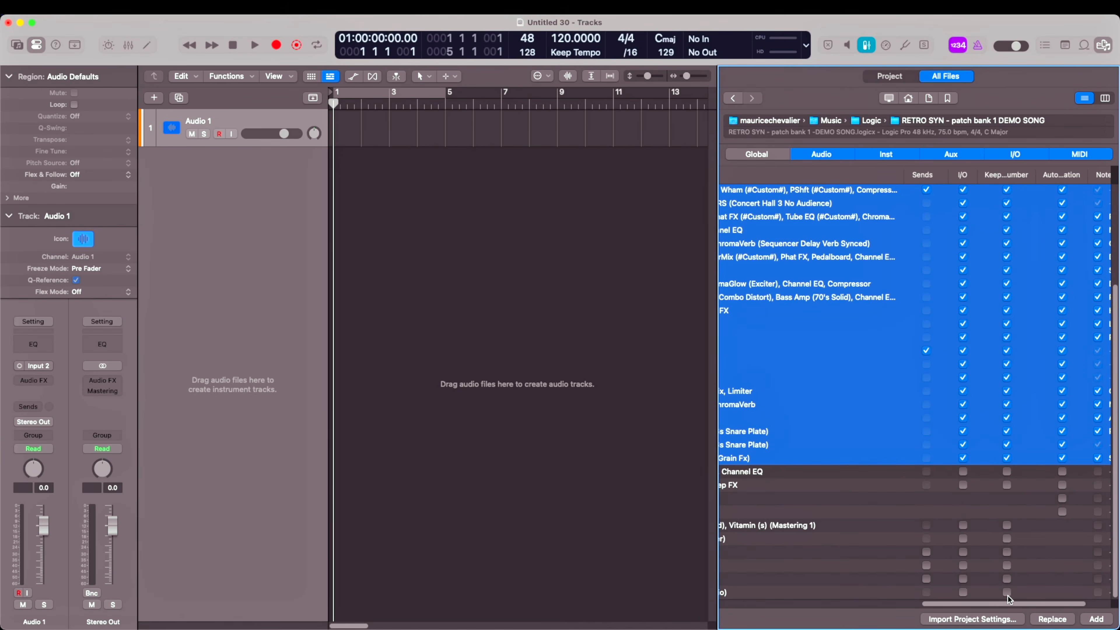
pyautogui.moveTo(1010, 603); pyautogui.dragTo(1069, 604)
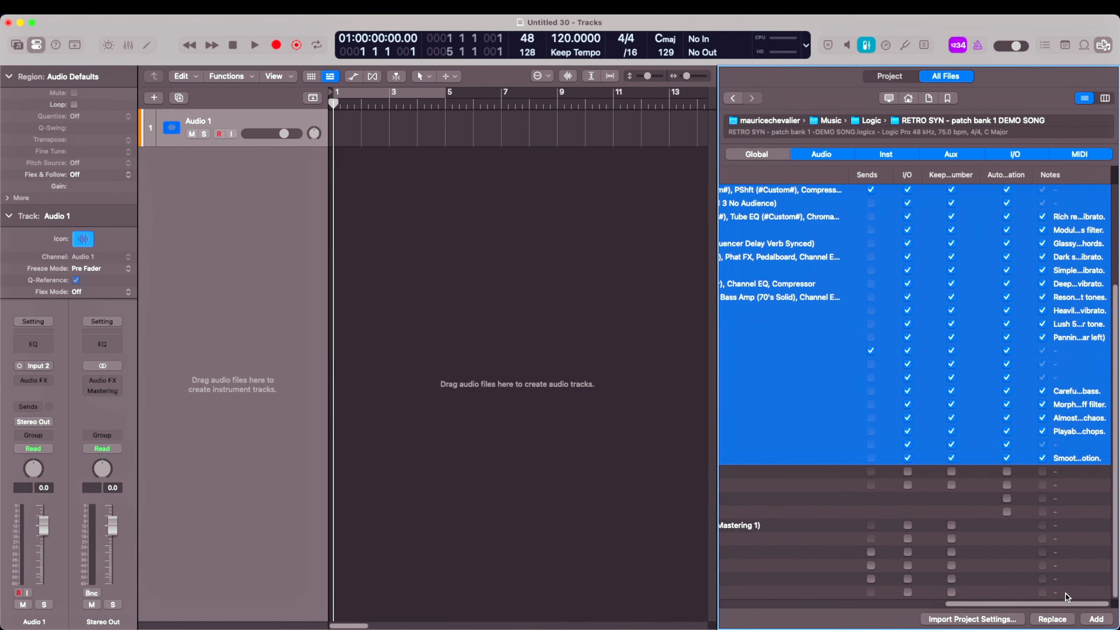
# Add the selected tracks to the project, accept adding the source aux as a new aux, and hide the browser.
pyautogui.moveTo(1066, 602); pyautogui.dragTo(835, 627)
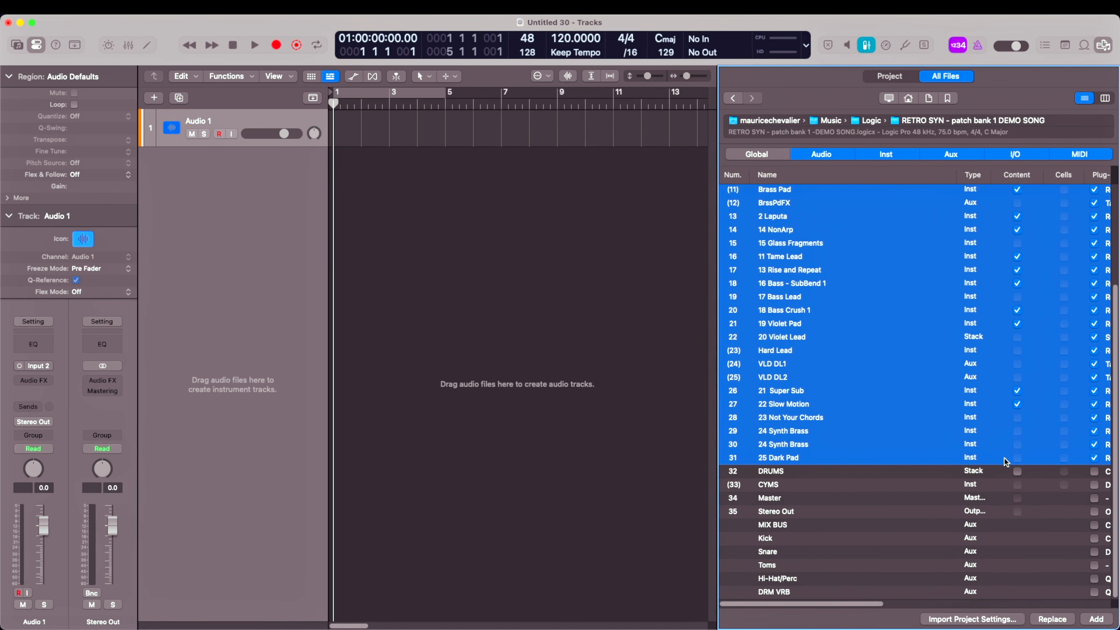
pyautogui.click(1098, 619)
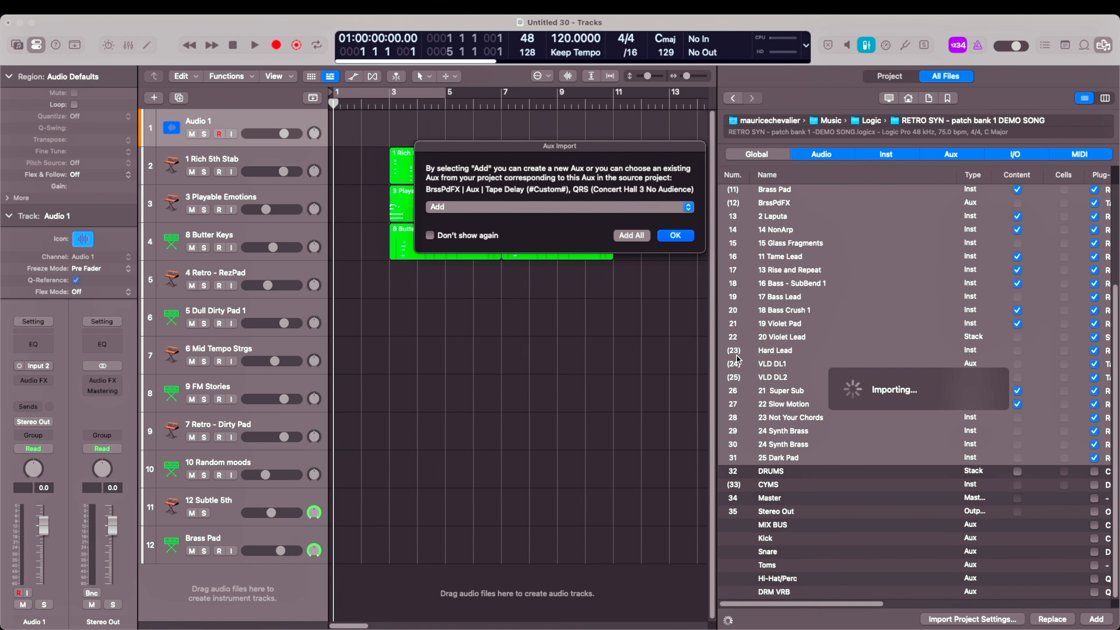
pyautogui.click(678, 239)
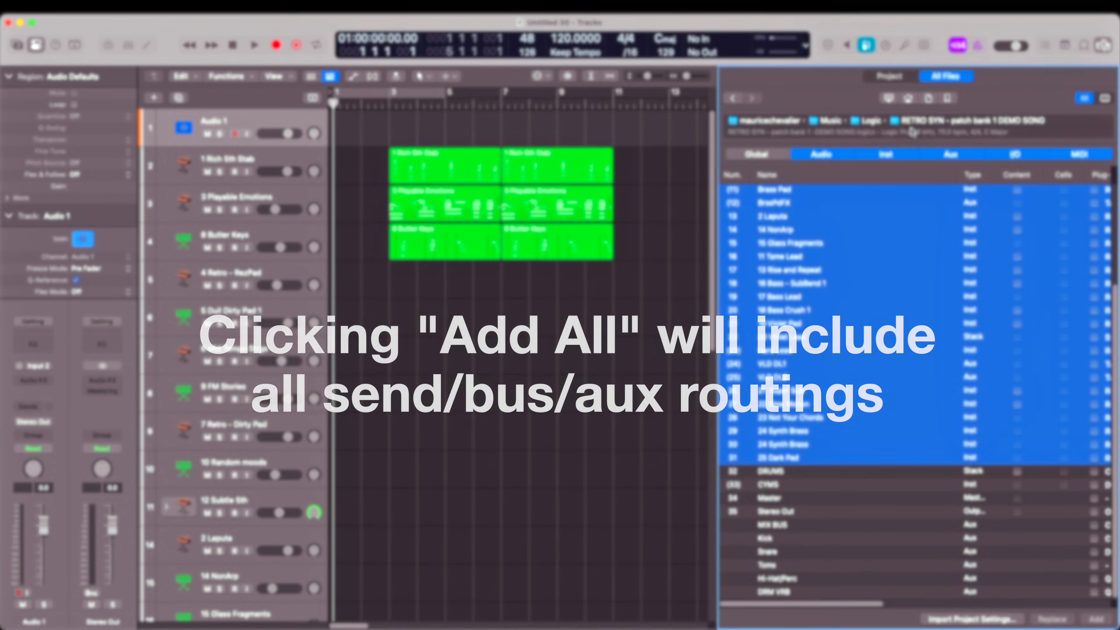
pyautogui.click(1103, 45)
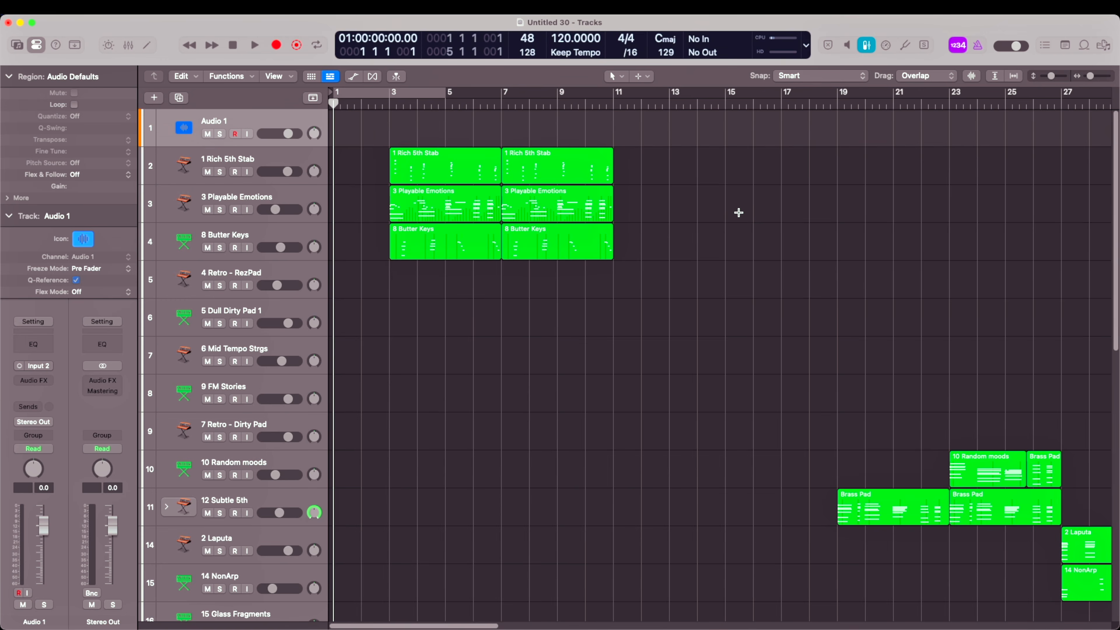
# Examine the whole imported arrangement and select the 10 Random moods track.
pyautogui.press('z')
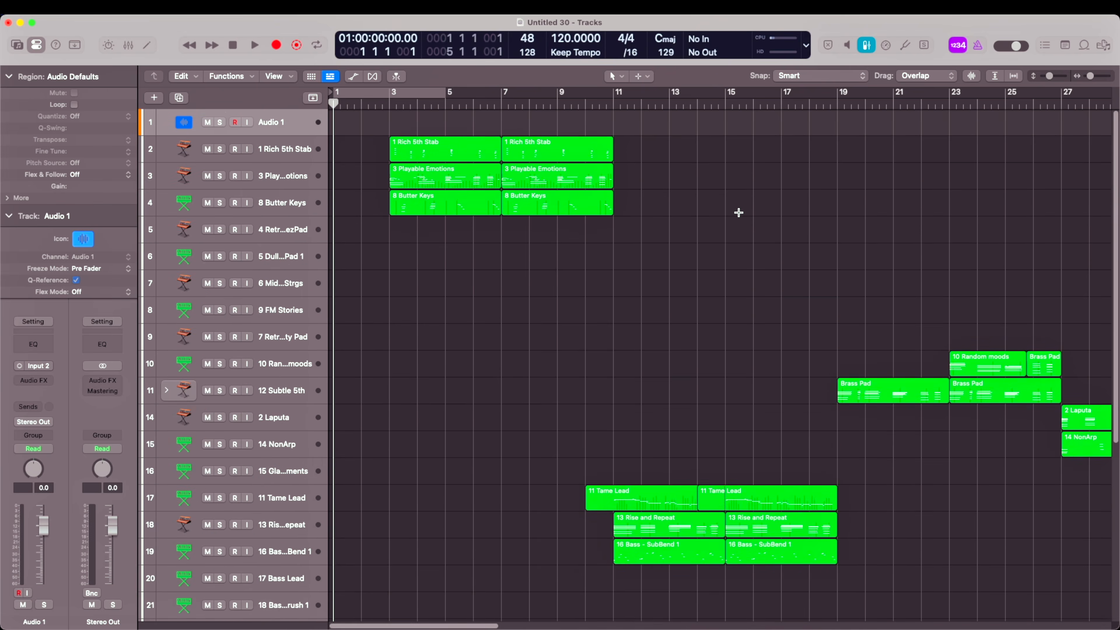
pyautogui.press('super+Left')
pyautogui.press('super+Left')
pyautogui.press('super+Left')
pyautogui.press('super+Left')
pyautogui.press('super+Left')
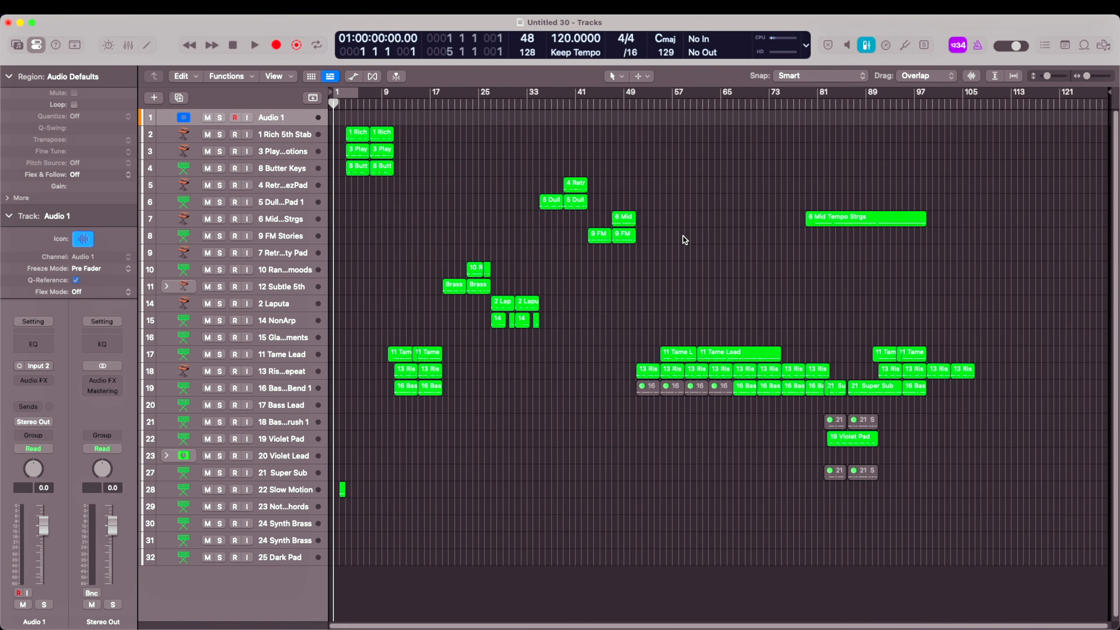
pyautogui.click(296, 269)
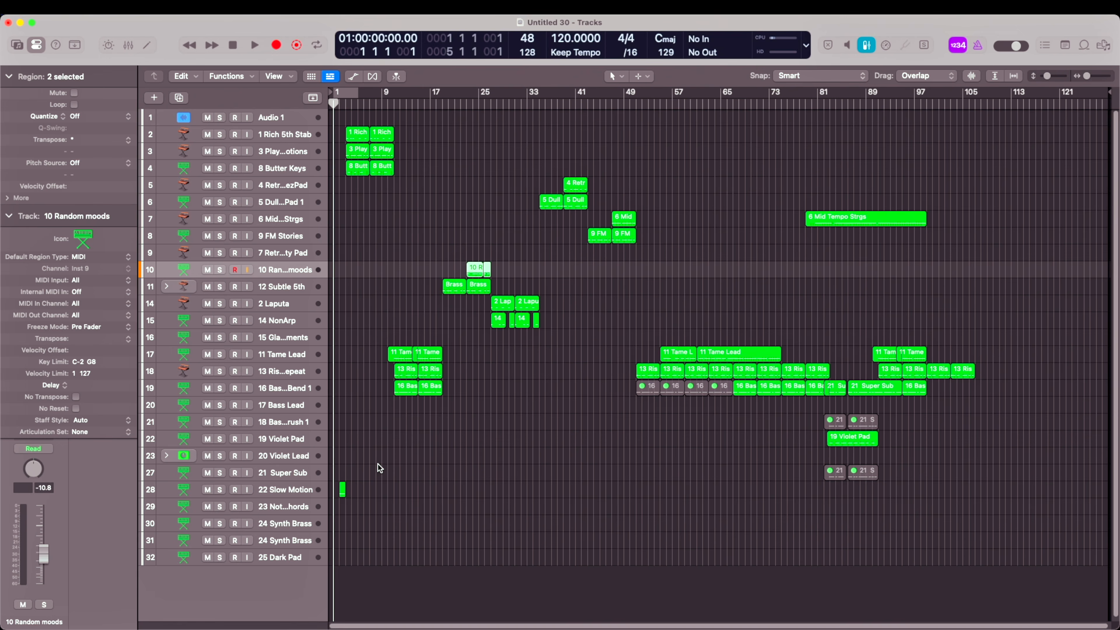
# Select the 25 Dark Pad track and load the Mix notes alternative of the Get You project in the file browser.
pyautogui.click(270, 557)
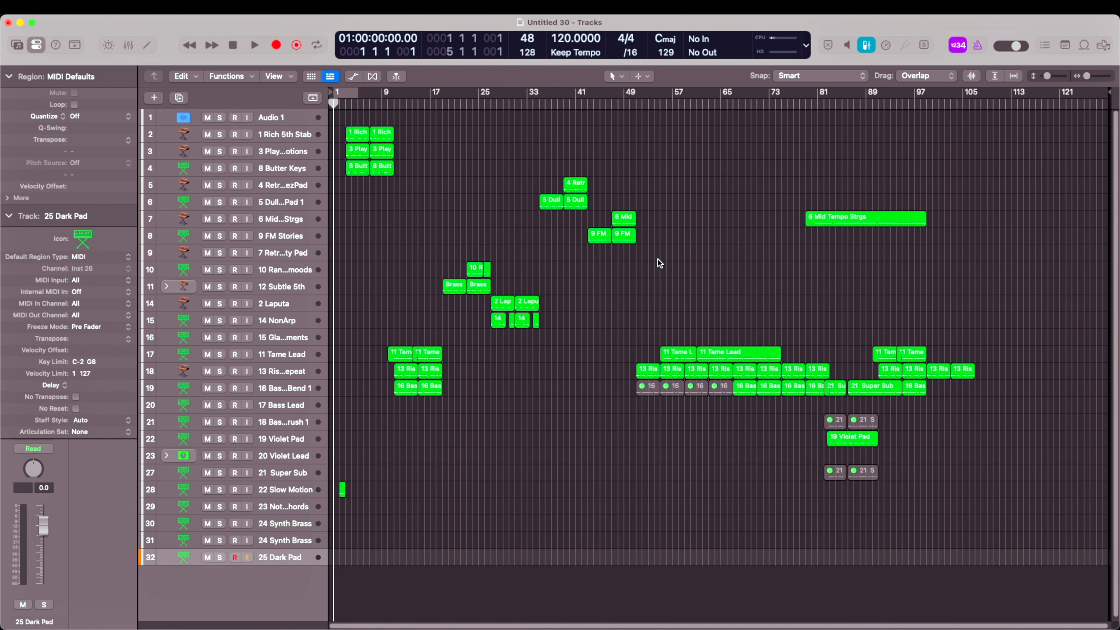
pyautogui.click(1102, 45)
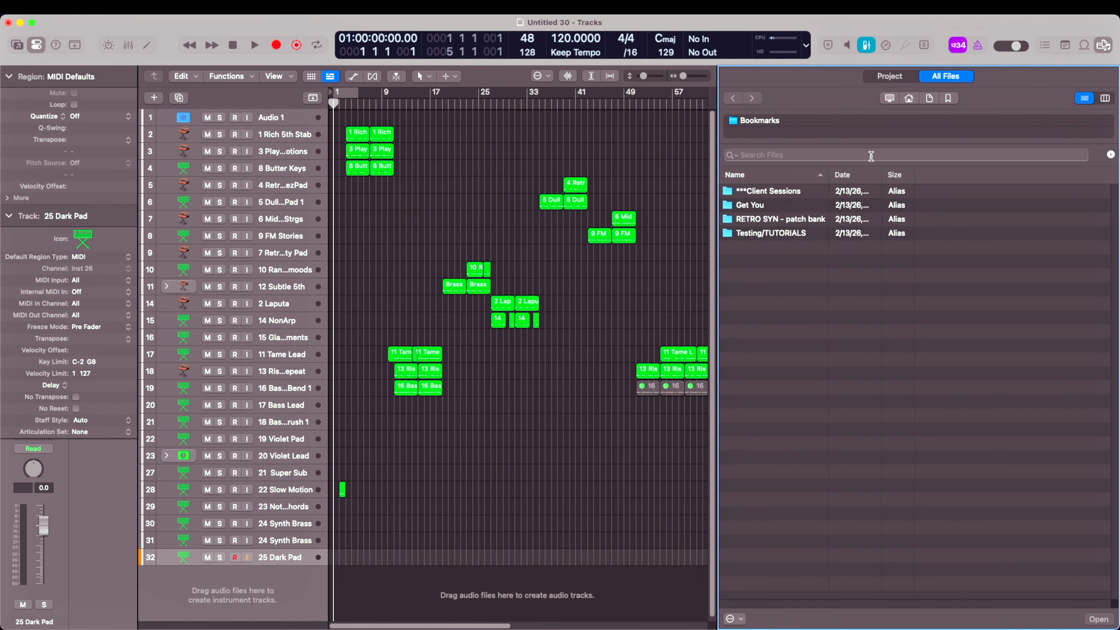
pyautogui.doubleClick(784, 208)
pyautogui.doubleClick(789, 219)
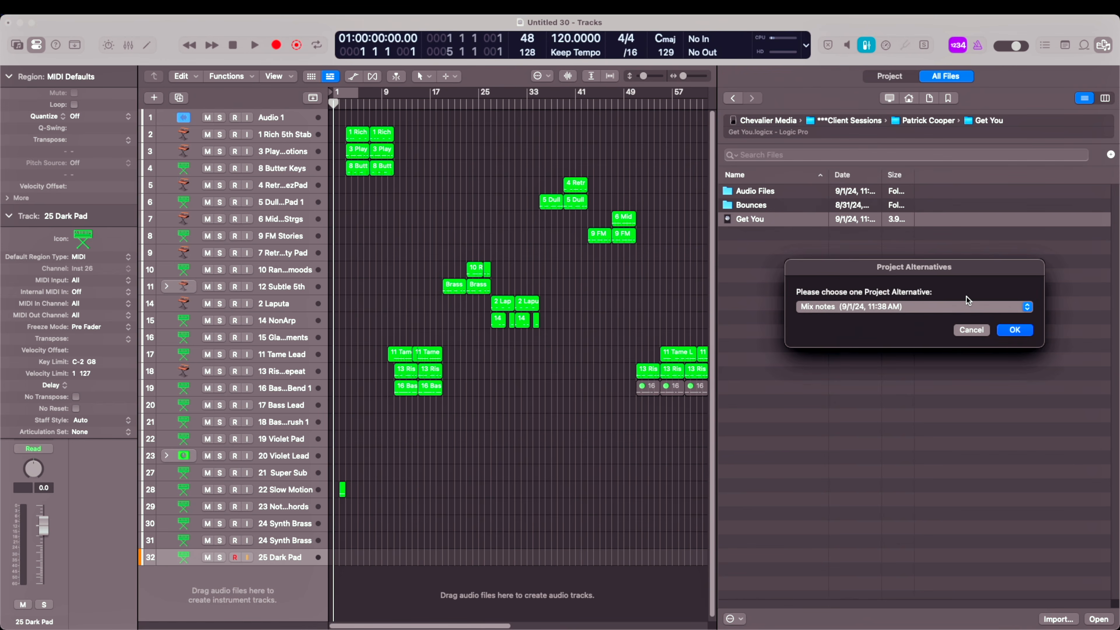
pyautogui.click(1016, 330)
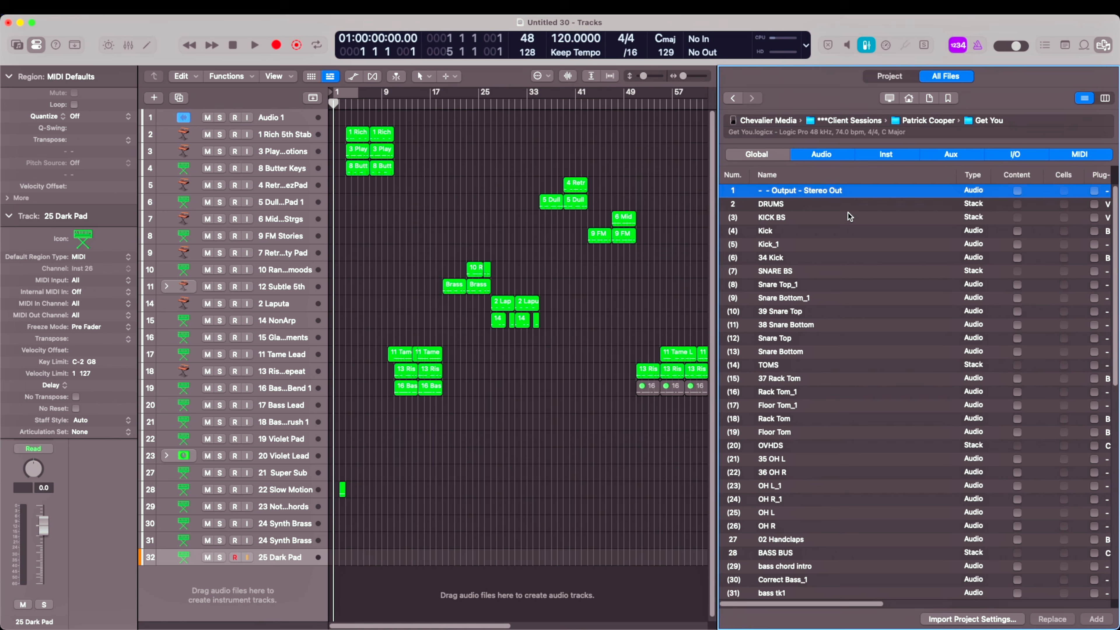
# Select the source tracks from DRUMS through OH R, plus the BASS BUS stack, for import.
pyautogui.click(796, 206)
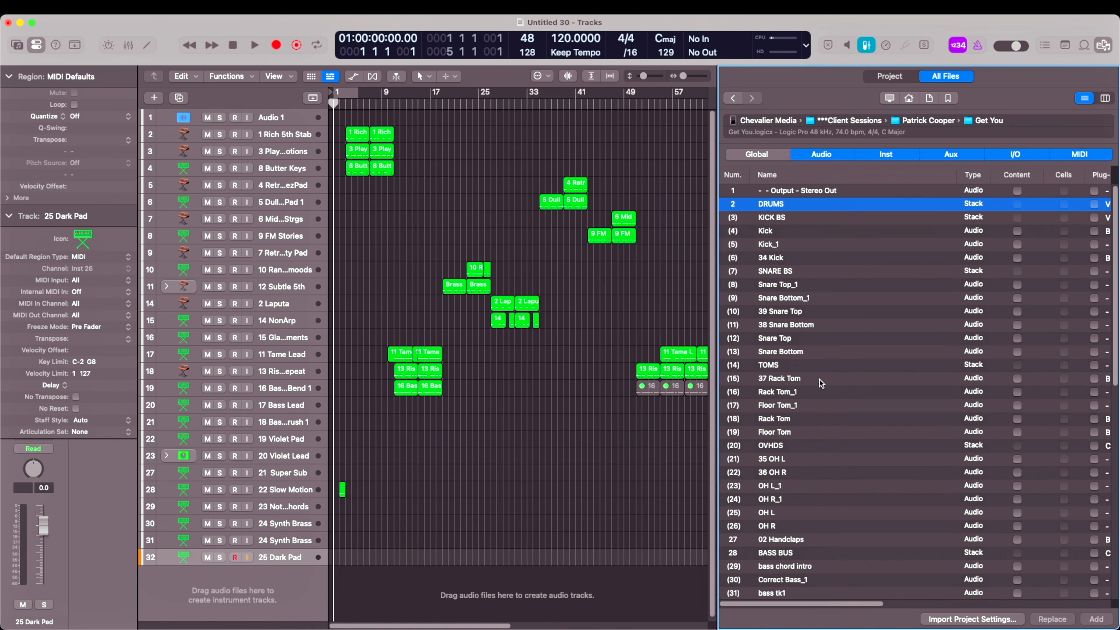
pyautogui.keyDown('shift'); pyautogui.click(789, 526); pyautogui.keyUp('shift')
pyautogui.keyDown('super'); pyautogui.click(793, 553); pyautogui.keyUp('super')
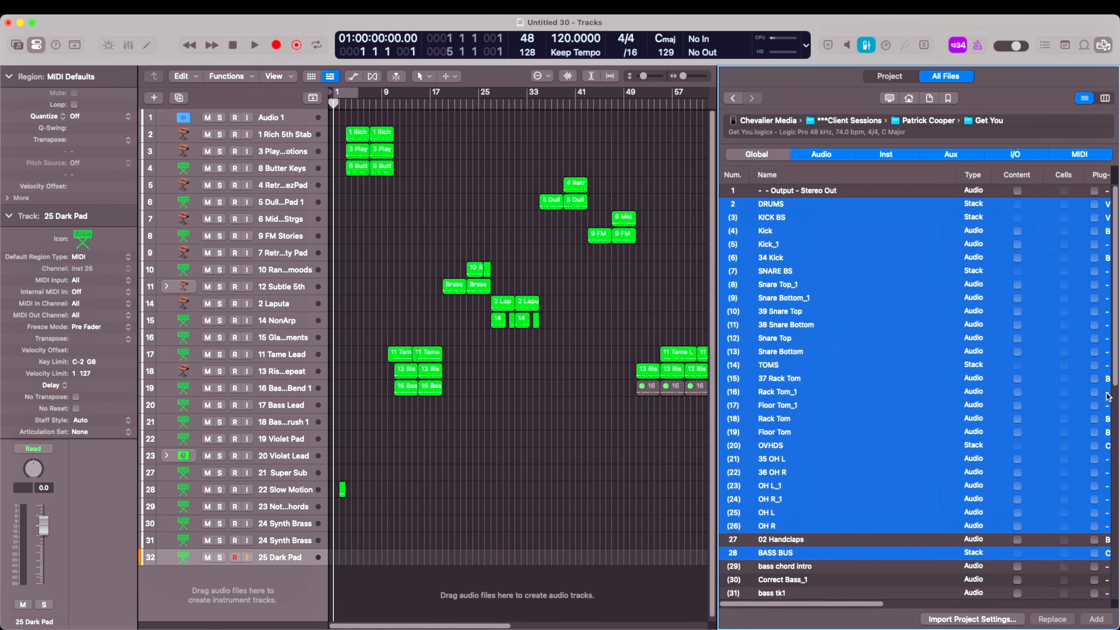
pyautogui.moveTo(1116, 381); pyautogui.dragTo(1116, 439)
pyautogui.scroll(-2, 1119, 506)
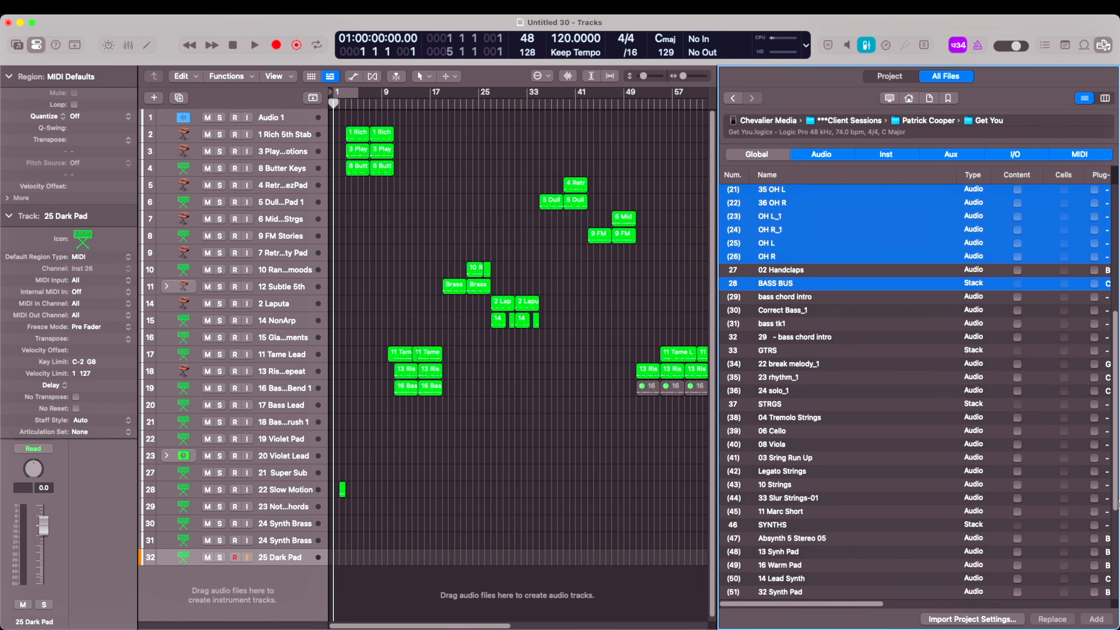
# Add STRGS, 04 Tremolo Strings, 06 Cello, 08 Viola, Absynth 5 Stereo 05 and 13 Synh Pad to the import selection.
pyautogui.keyDown('super'); pyautogui.click(811, 409); pyautogui.keyUp('super')
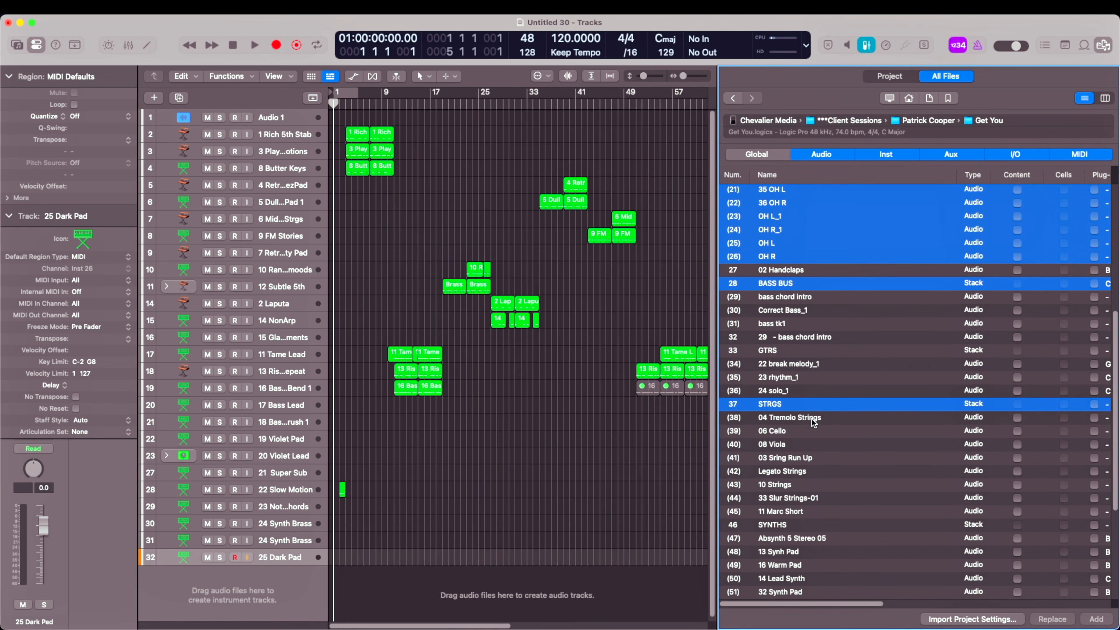
pyautogui.keyDown('super'); pyautogui.click(810, 422); pyautogui.keyUp('super')
pyautogui.keyDown('super'); pyautogui.click(810, 432); pyautogui.keyUp('super')
pyautogui.keyDown('super'); pyautogui.click(809, 444); pyautogui.keyUp('super')
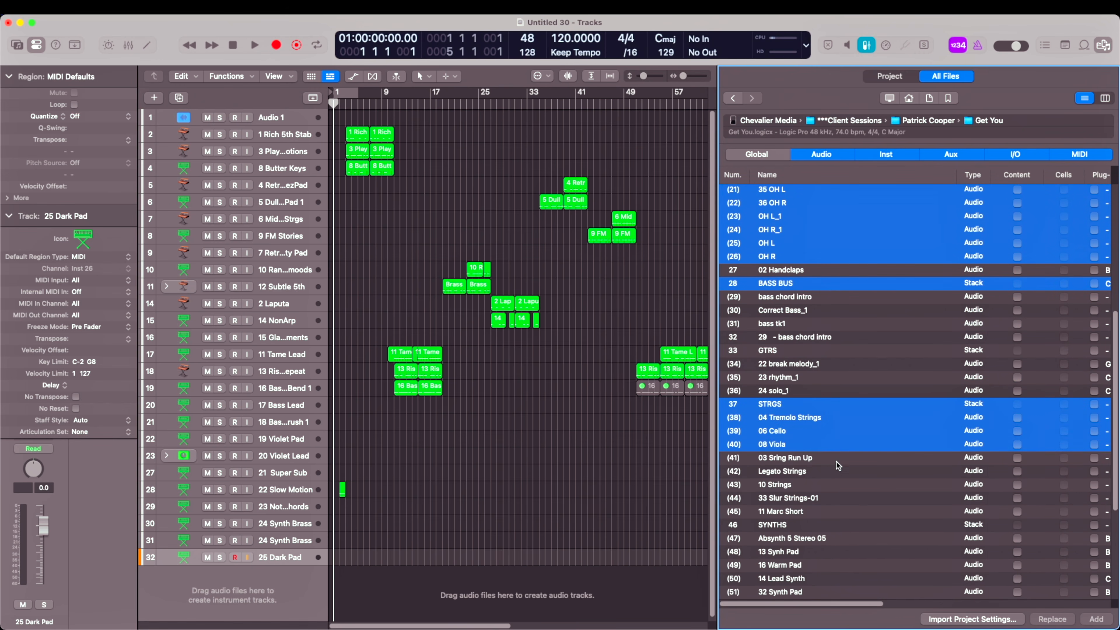
pyautogui.keyDown('super'); pyautogui.click(806, 555); pyautogui.keyUp('super')
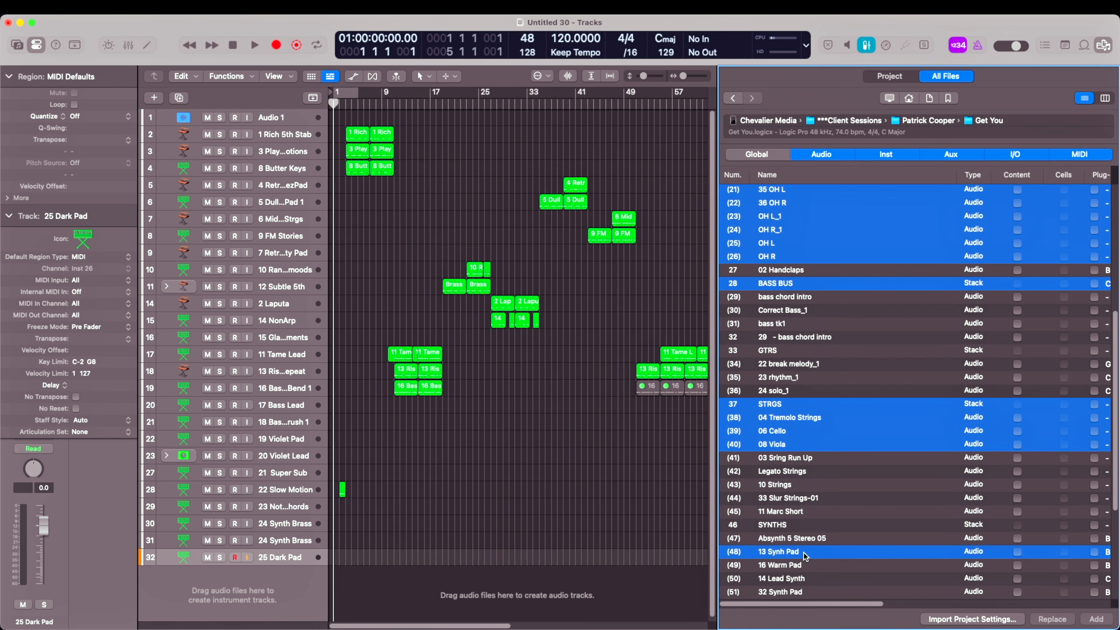
pyautogui.keyDown('super'); pyautogui.click(806, 543); pyautogui.keyUp('super')
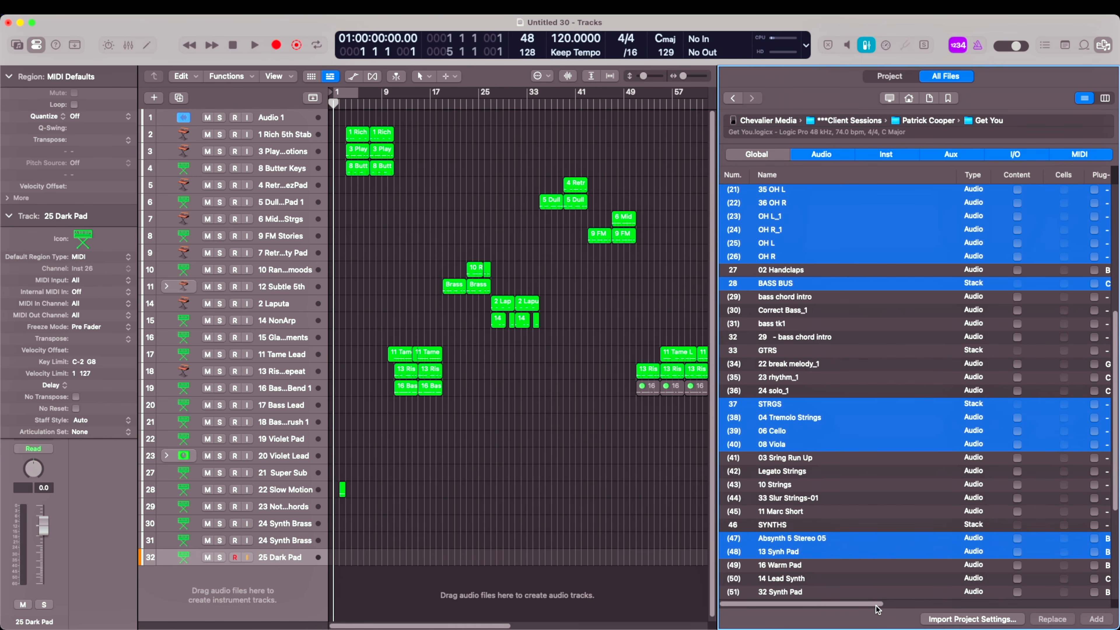
# Include the content and plug-ins of the selected tracks, with the three audio tracks under BASS BUS added to the selection.
pyautogui.moveTo(881, 605); pyautogui.dragTo(965, 594)
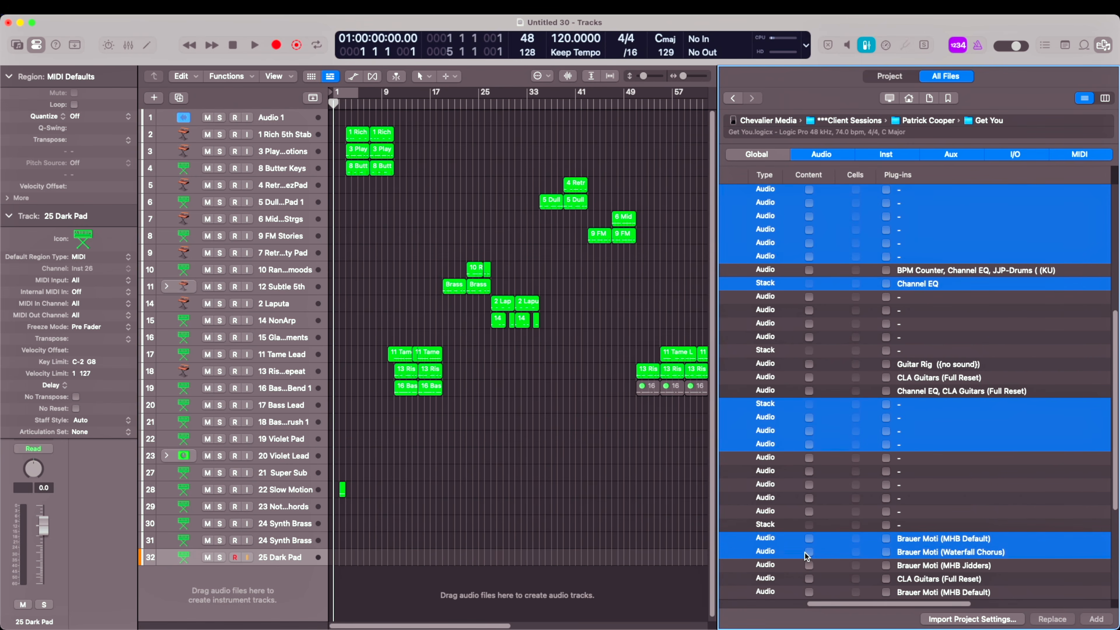
pyautogui.click(808, 553)
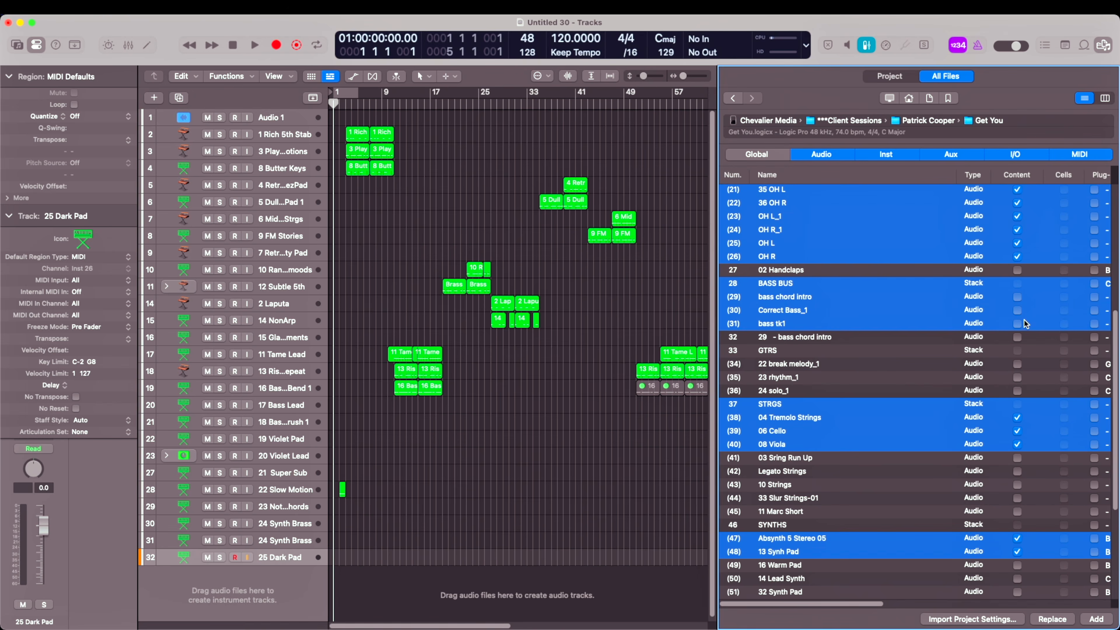
pyautogui.click(1017, 323)
pyautogui.moveTo(834, 604); pyautogui.dragTo(944, 604)
pyautogui.click(832, 324)
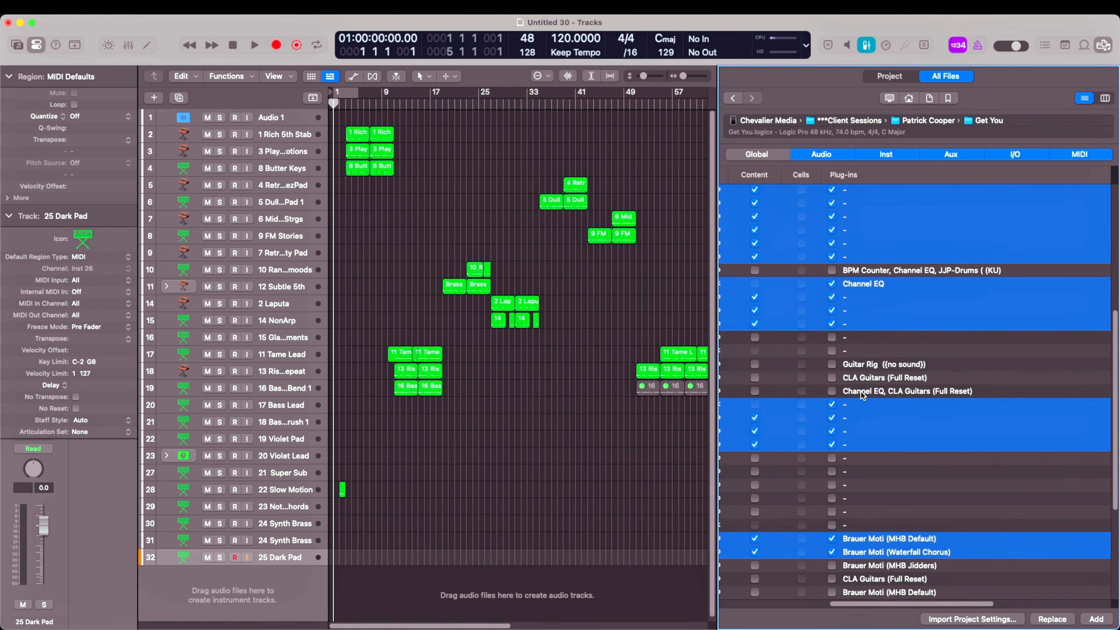
# Include the I/O and automation of the selected Get You tracks in the import.
pyautogui.moveTo(915, 603); pyautogui.dragTo(1028, 583)
pyautogui.click(912, 325)
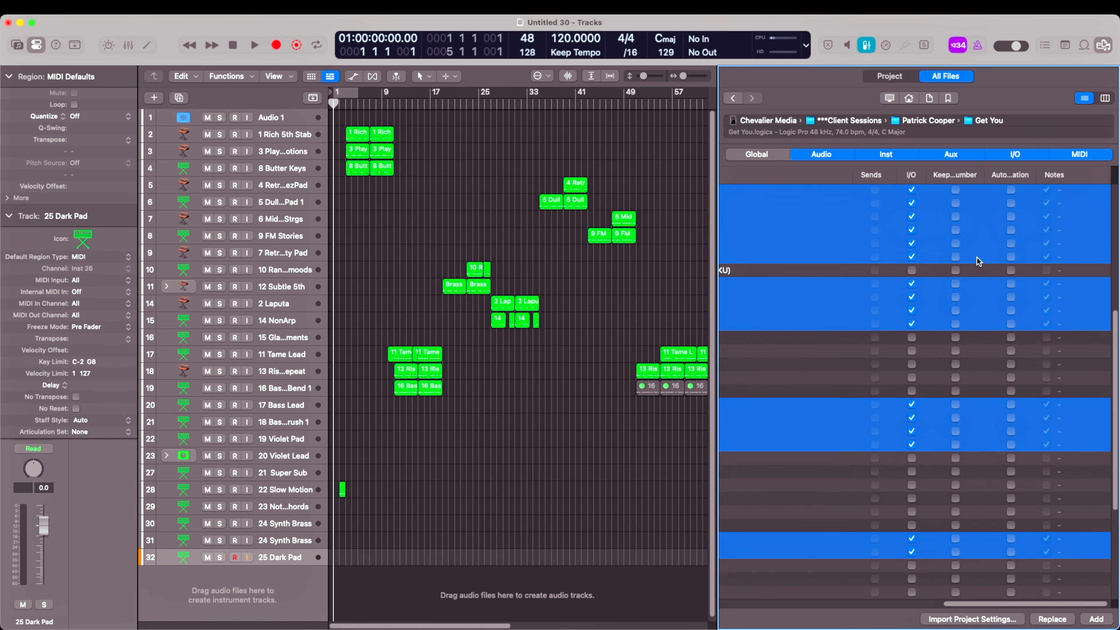
pyautogui.click(1012, 323)
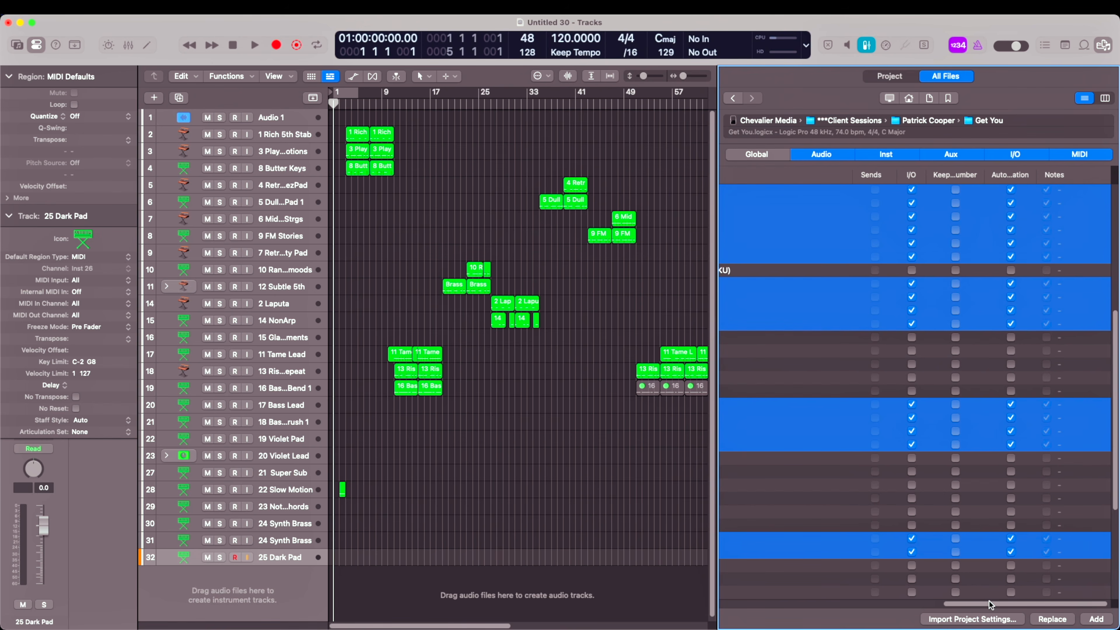
# Add the selected Get You tracks to the project, creating new auxes for all source auxes.
pyautogui.moveTo(990, 602); pyautogui.dragTo(808, 599)
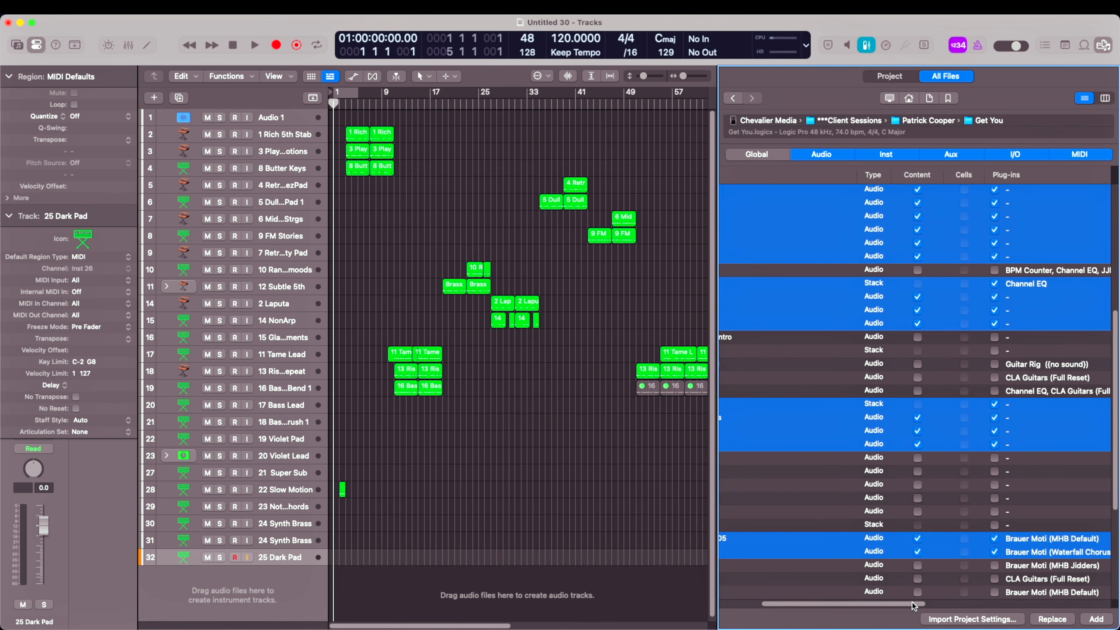
pyautogui.moveTo(913, 603); pyautogui.dragTo(860, 612)
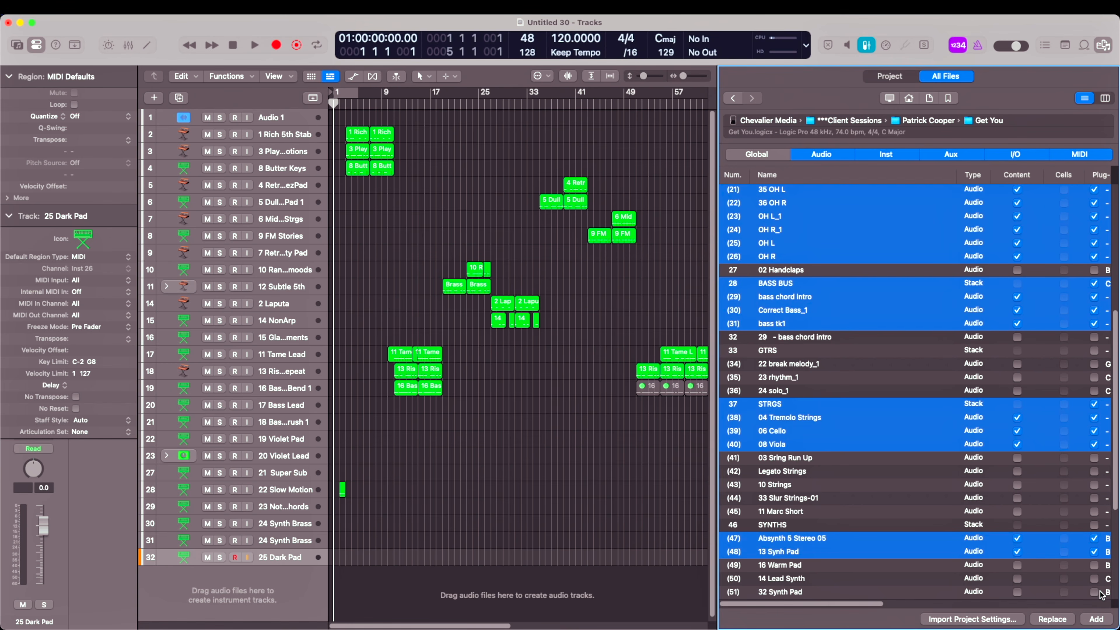
pyautogui.click(1095, 620)
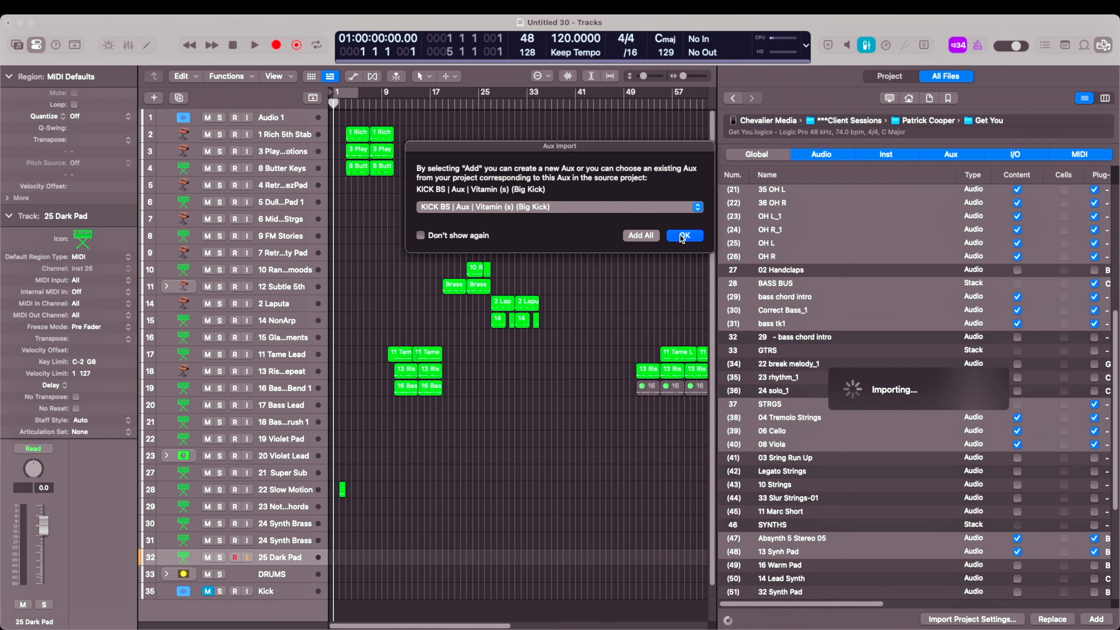
pyautogui.click(641, 236)
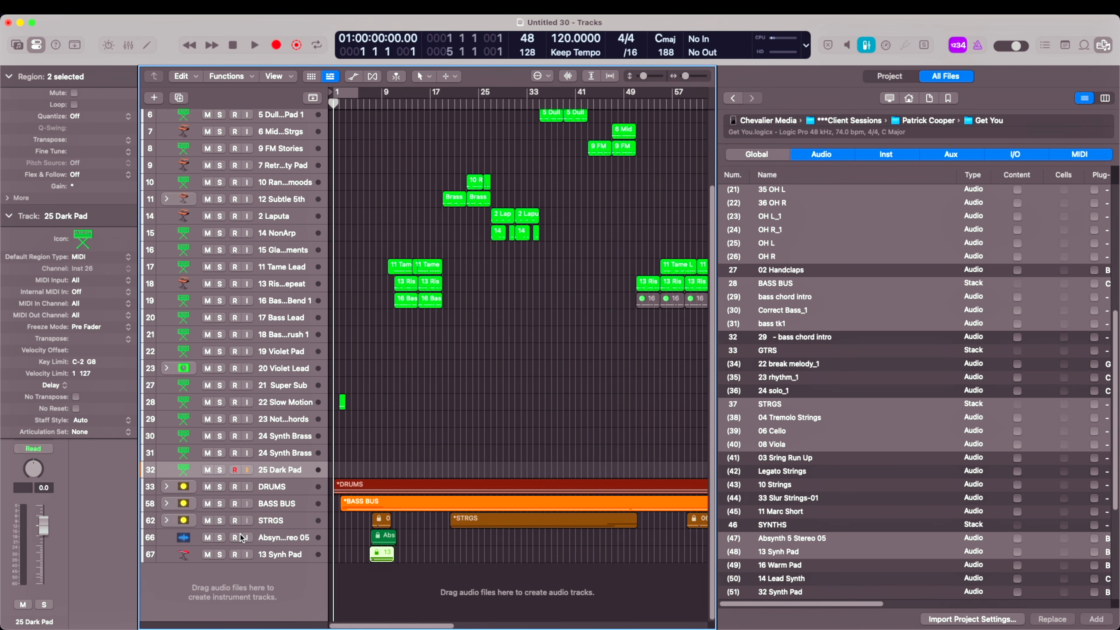
# Check the substacks inside the imported DRUMS stack, collapse it again, and select the Absynth 5 Stereo 05 track.
pyautogui.click(166, 486)
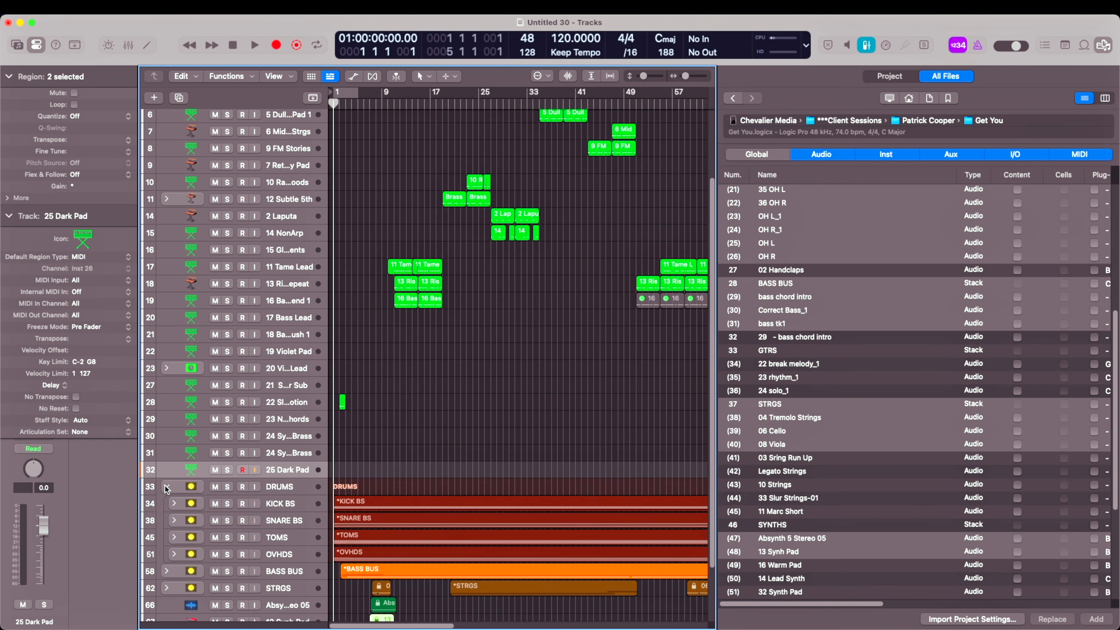
pyautogui.click(166, 487)
pyautogui.click(300, 538)
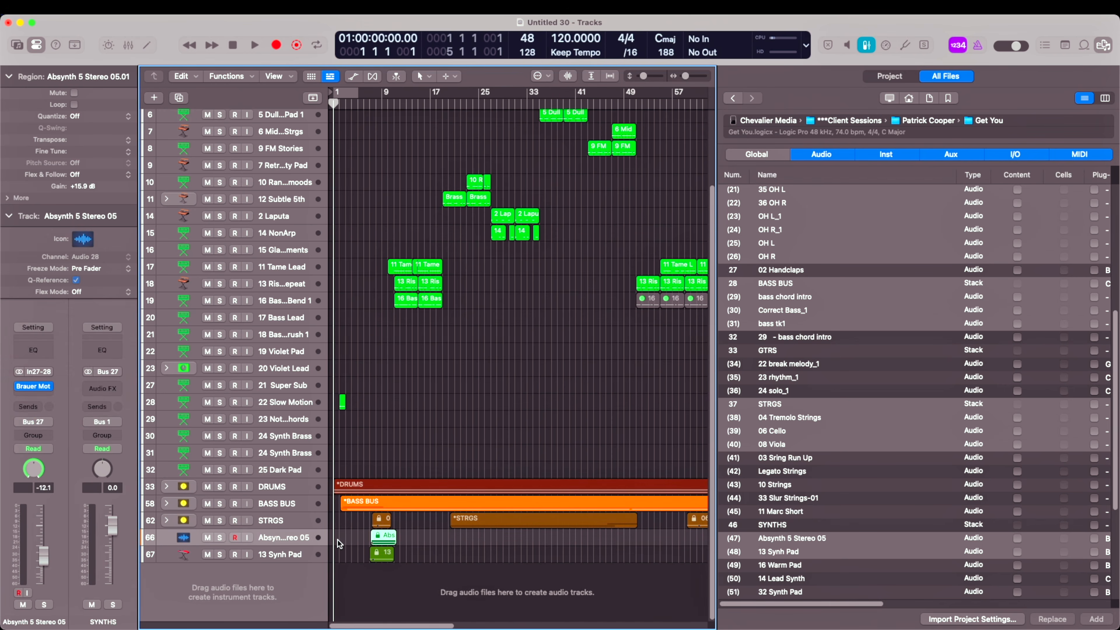
# Expand the DRUMS stack and select its KICK BS substack to view its channel strip.
pyautogui.click(340, 518)
pyautogui.press('super+Down')
pyautogui.press('super+Down')
pyautogui.press('super+Down')
pyautogui.press('super+Down')
pyautogui.press('super+Down')
pyautogui.press('super+Down')
pyautogui.press('super+Down')
pyautogui.press('super+Down')
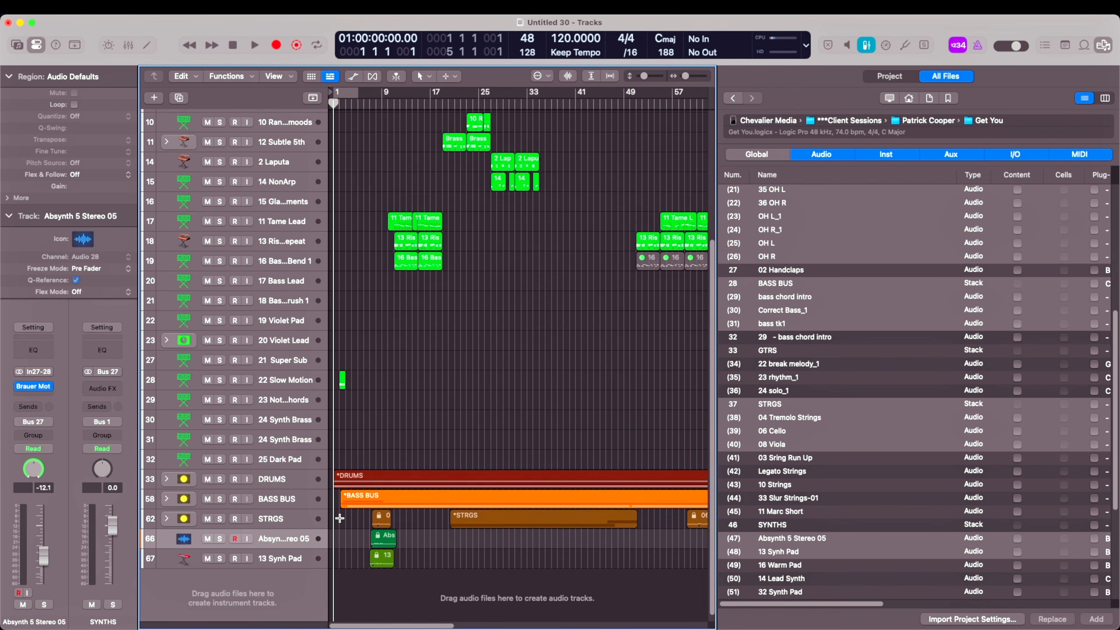
pyautogui.press('super+Down')
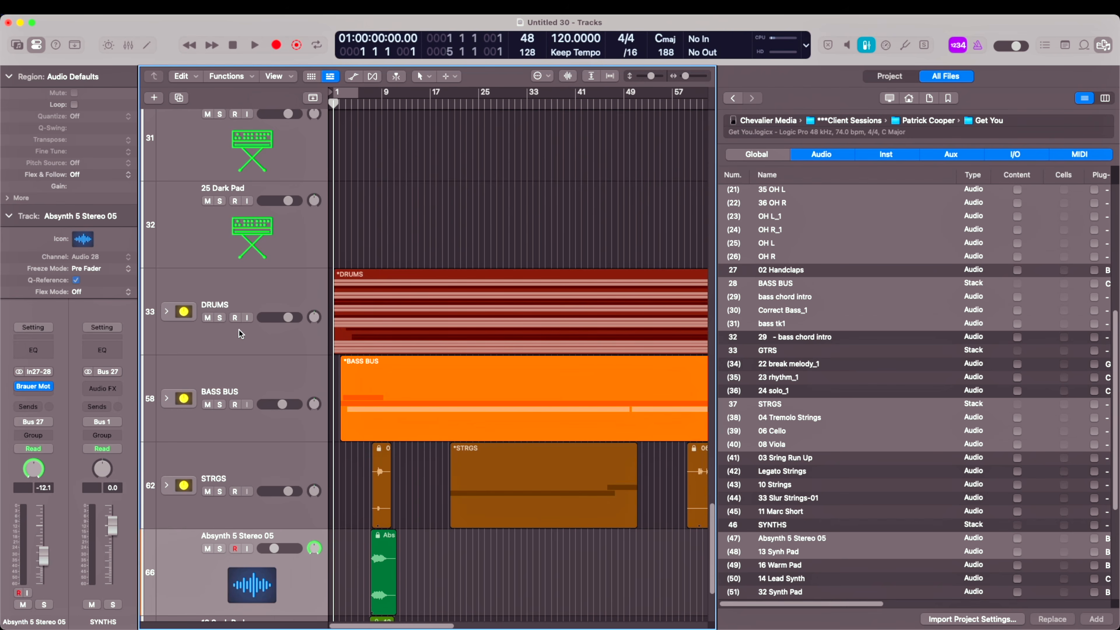
pyautogui.click(166, 312)
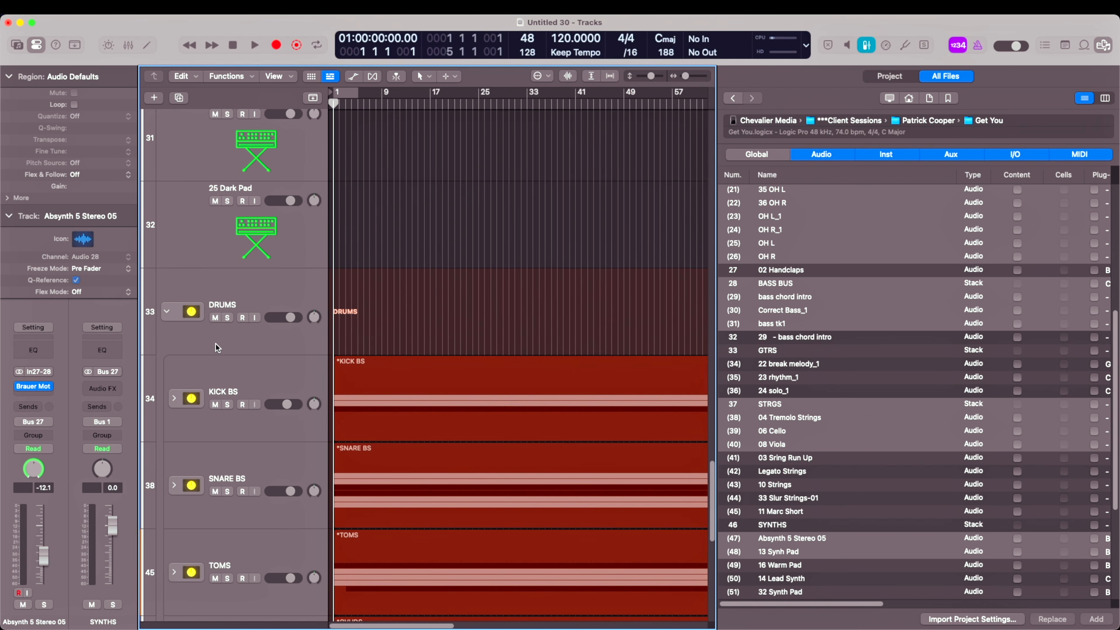
pyautogui.click(242, 373)
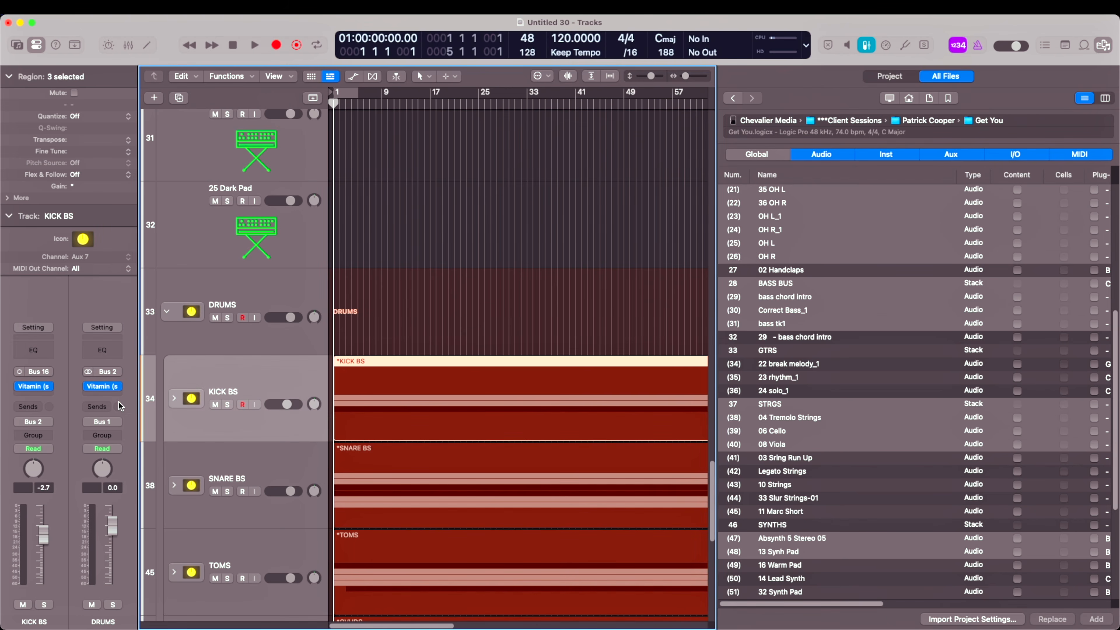